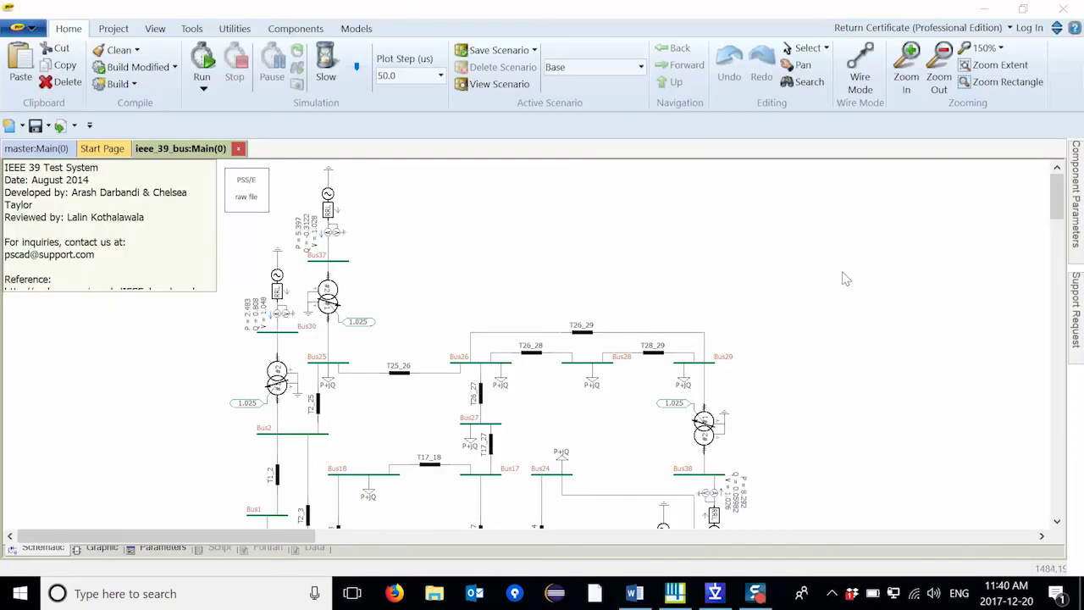
Step: Scroll down the ieee_39_bus schematic in PSCAD to review its lower buses
scroll(845, 279, down, 2)
scroll(850, 281, down, 3)
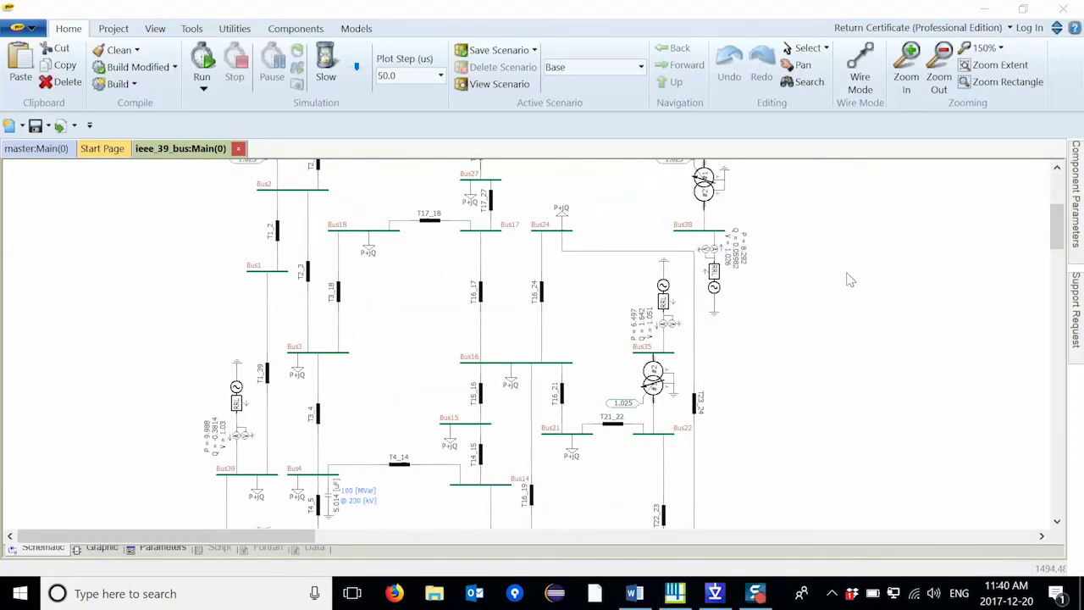
scroll(849, 284, down, 3)
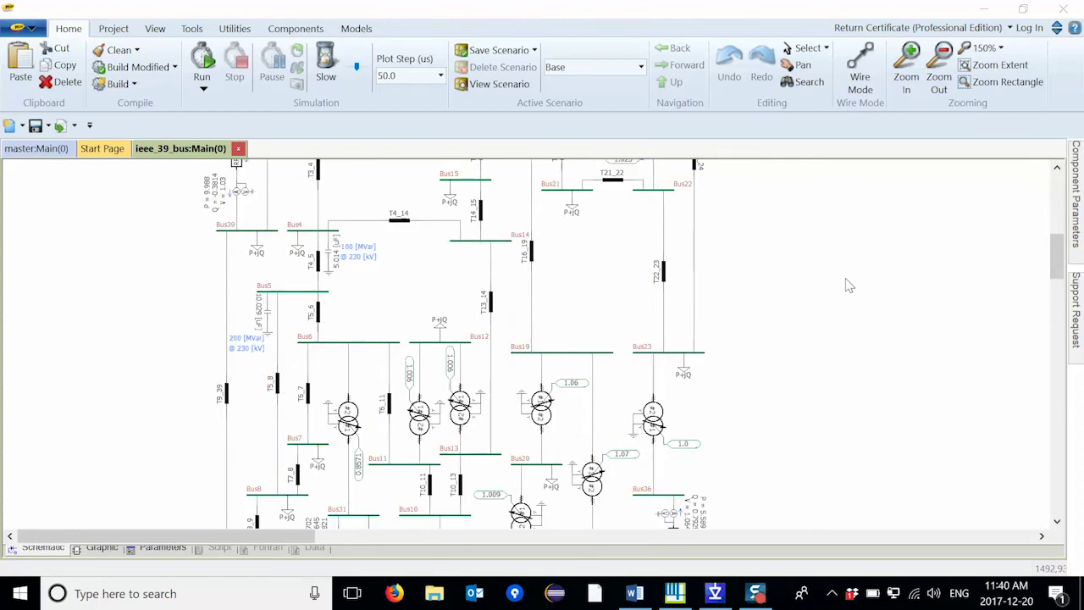
scroll(847, 283, down, 1)
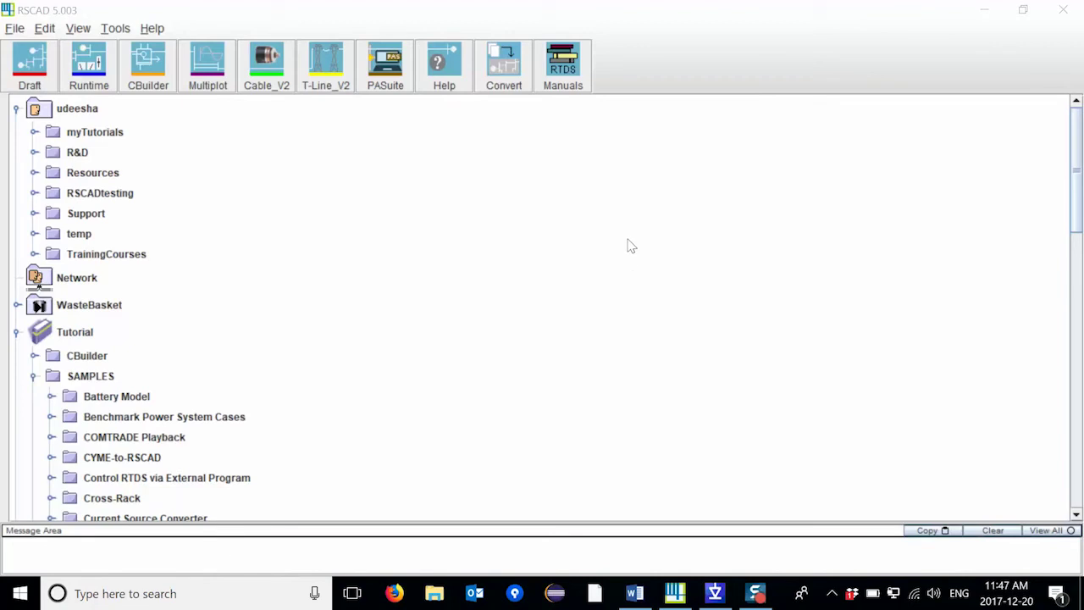
Step: Translate ieee_39_bus.pscx from the conversion tool Examples folder using the PSCAD to RSCAD conversion
click(512, 78)
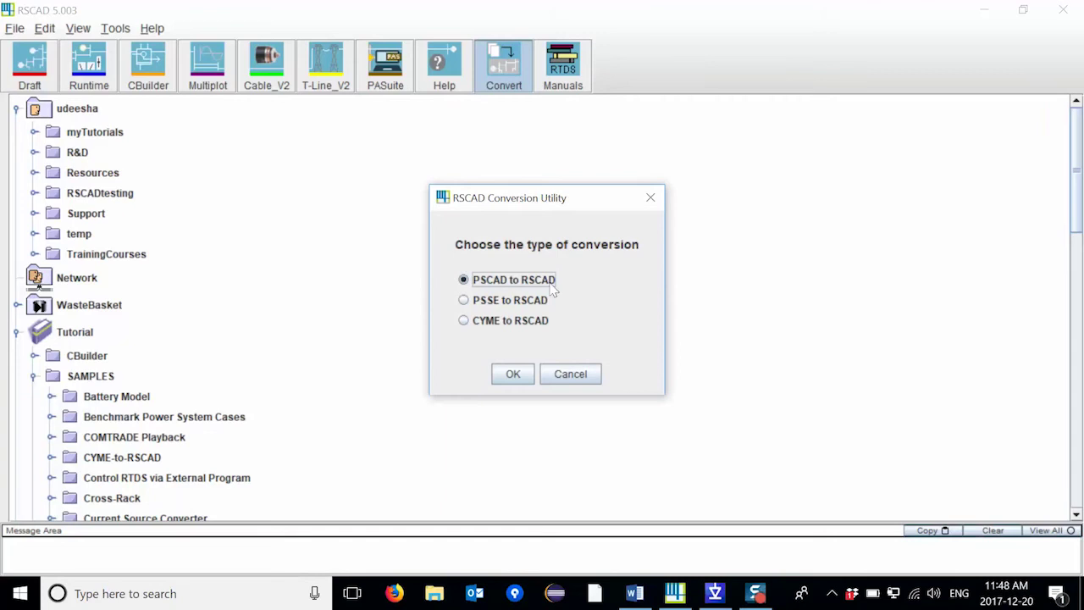
click(526, 377)
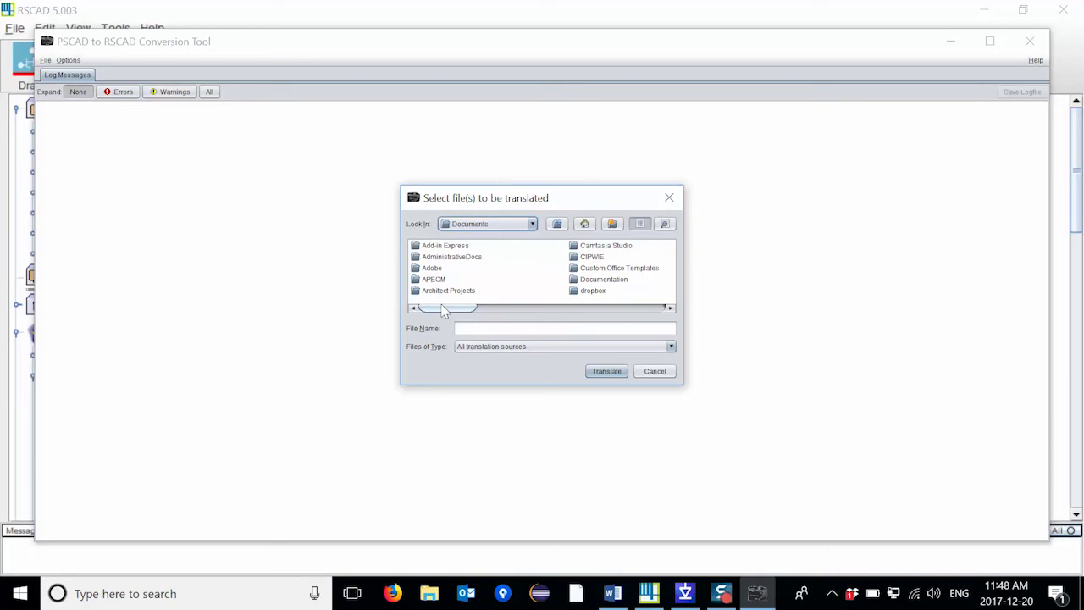
drag(448, 309, 533, 312)
double_click(532, 282)
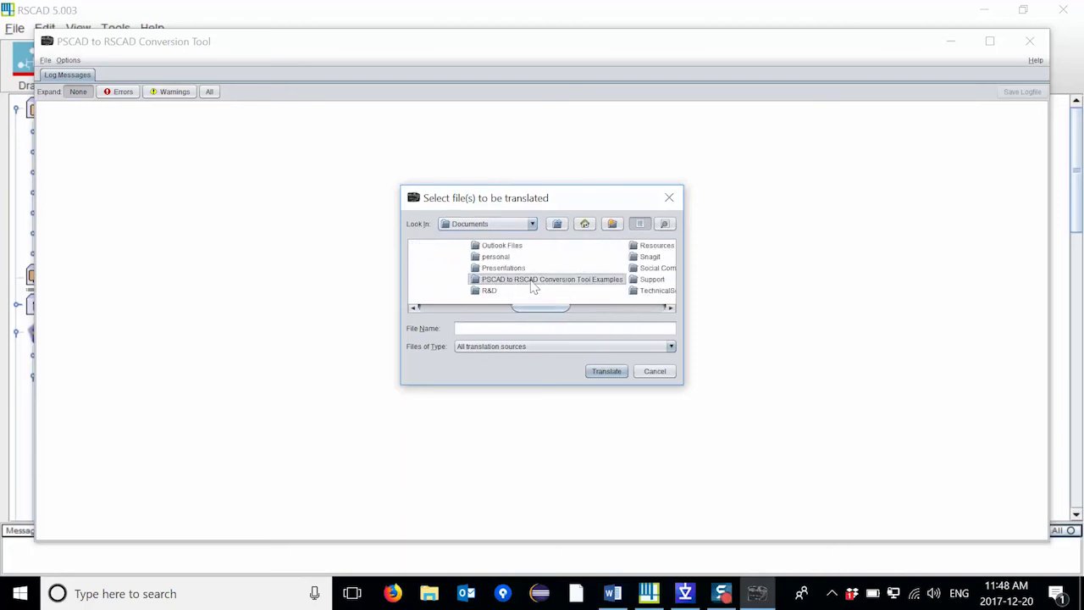
click(451, 269)
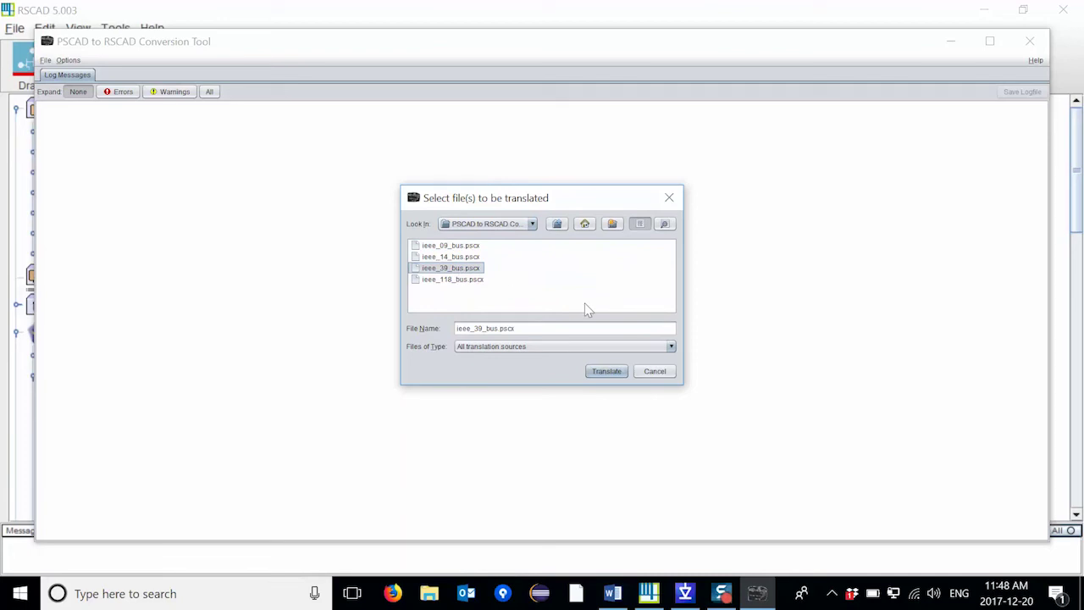
click(606, 371)
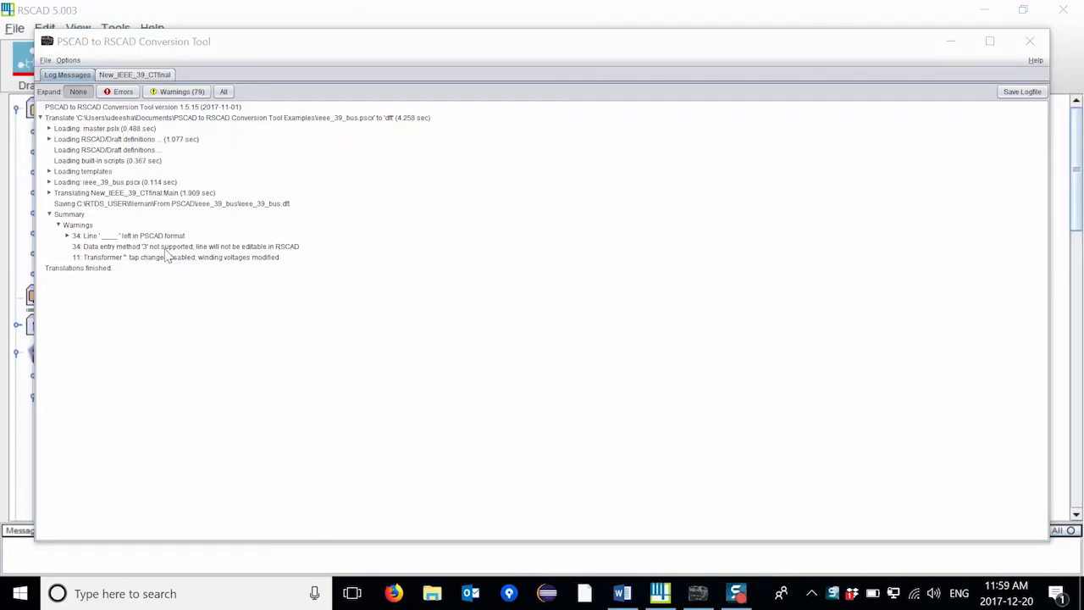
Step: Use the Conversion Tool's File > Launch to return to RSCAD's file manager
click(46, 61)
click(66, 97)
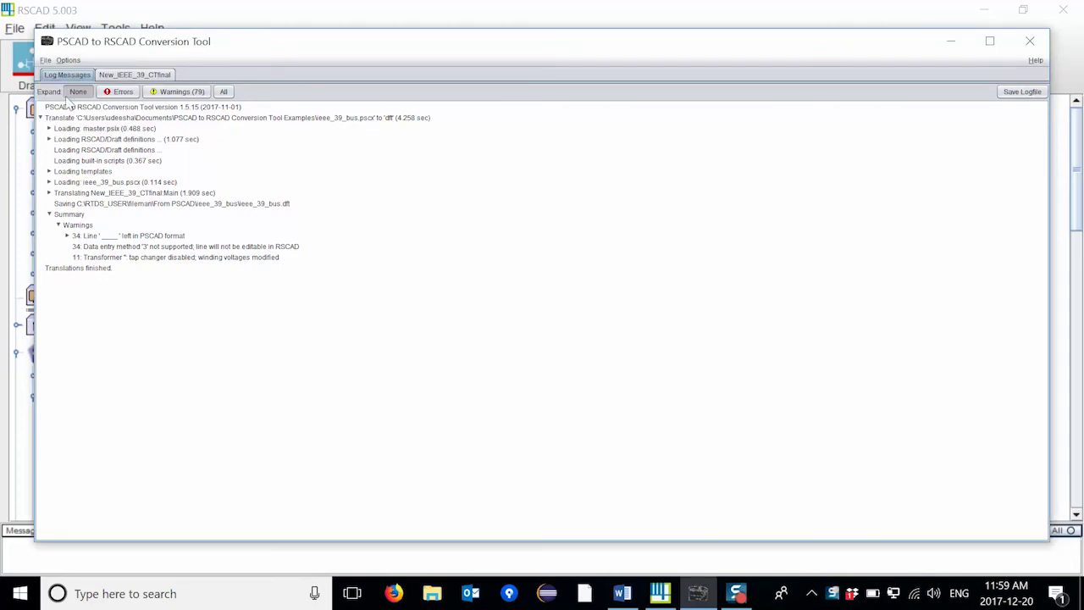
click(46, 61)
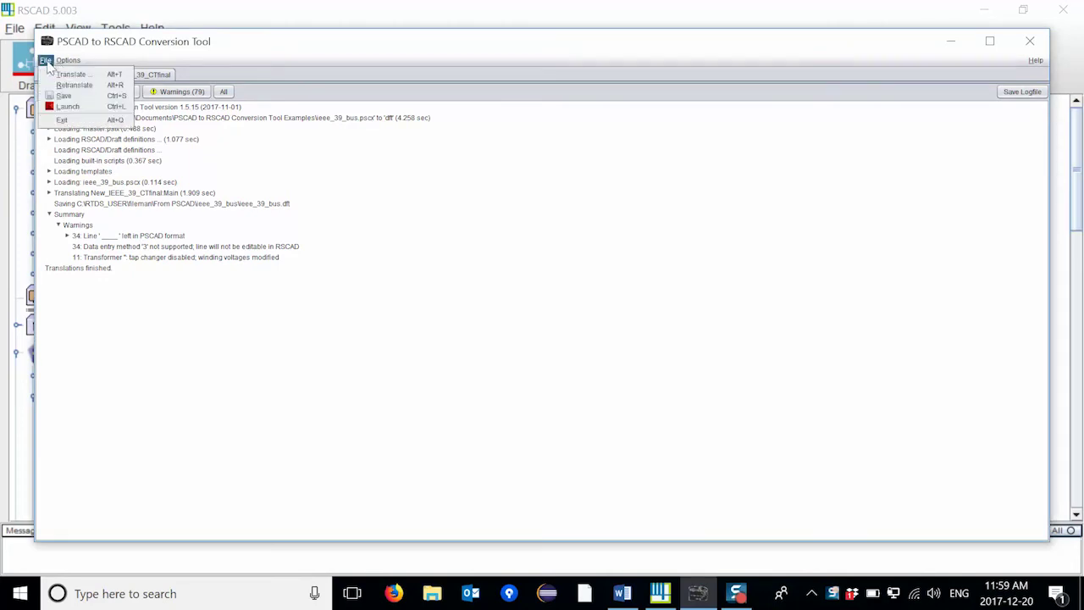
click(69, 106)
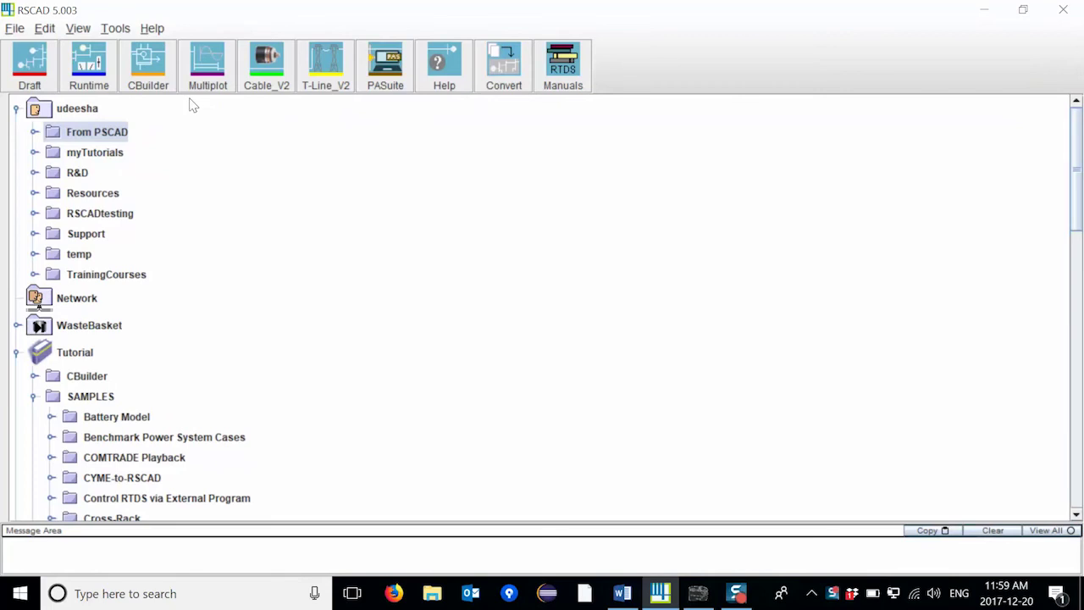
Step: Open From PSCAD > ieee_39_bus > ieee_39_bus.dft in Draft and collapse the Library pane
double_click(114, 136)
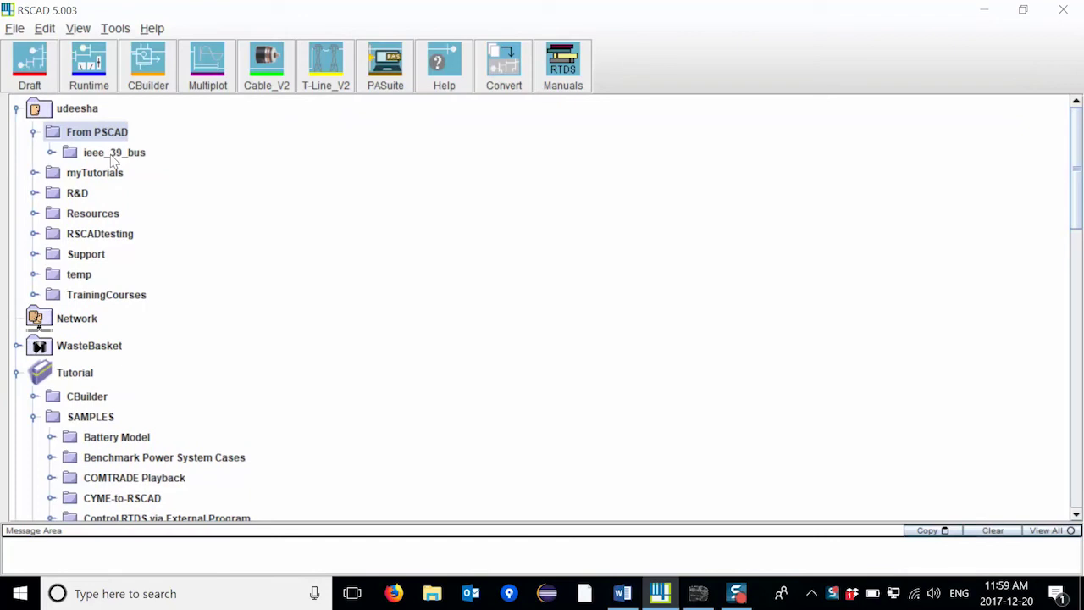
double_click(114, 153)
double_click(105, 122)
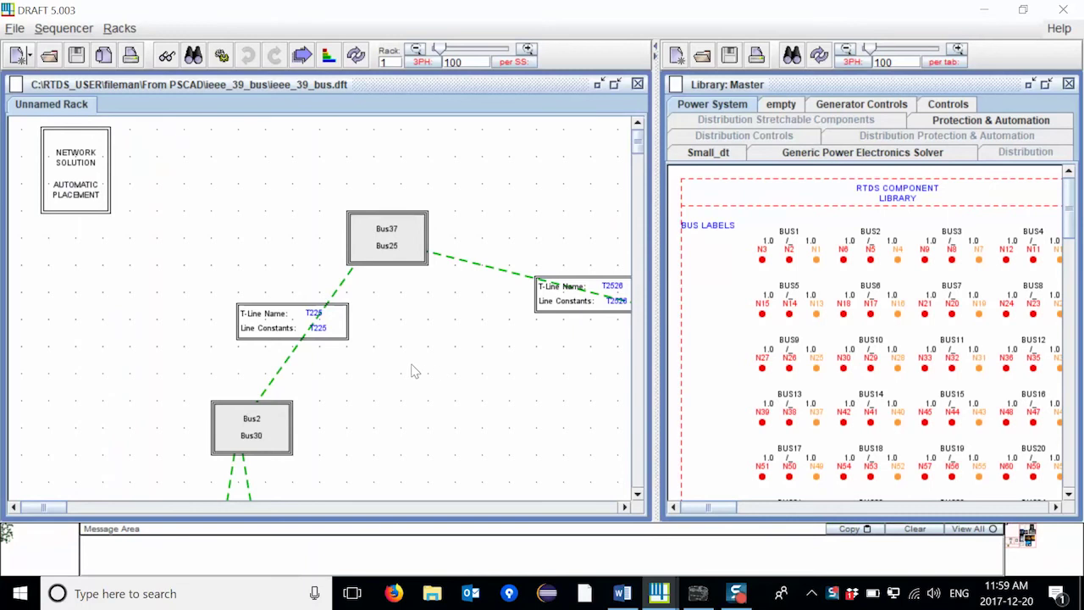
scroll(408, 369, down, 5)
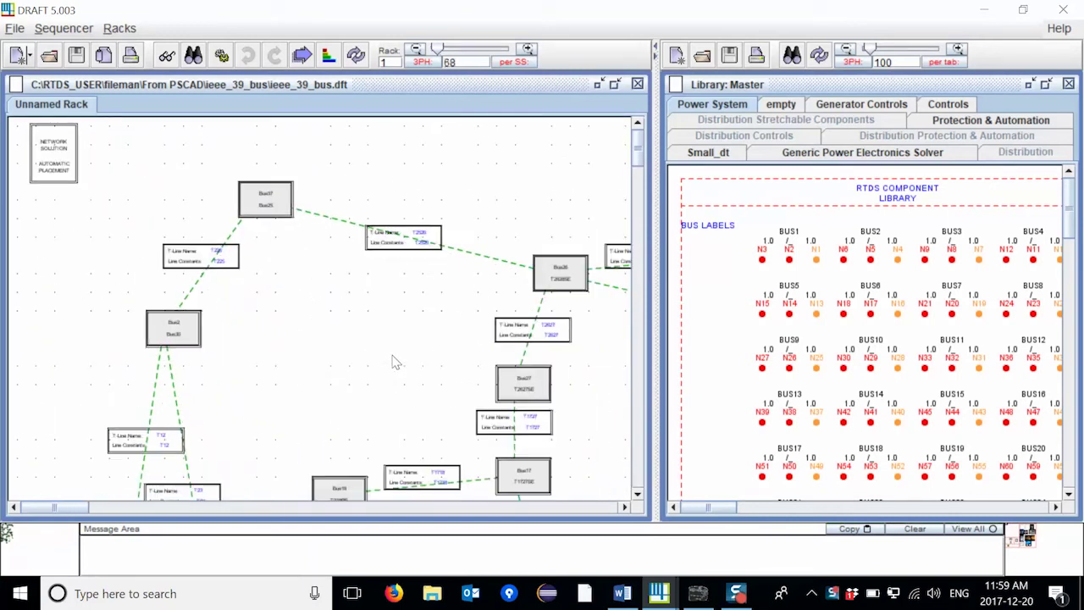
scroll(392, 364, down, 3)
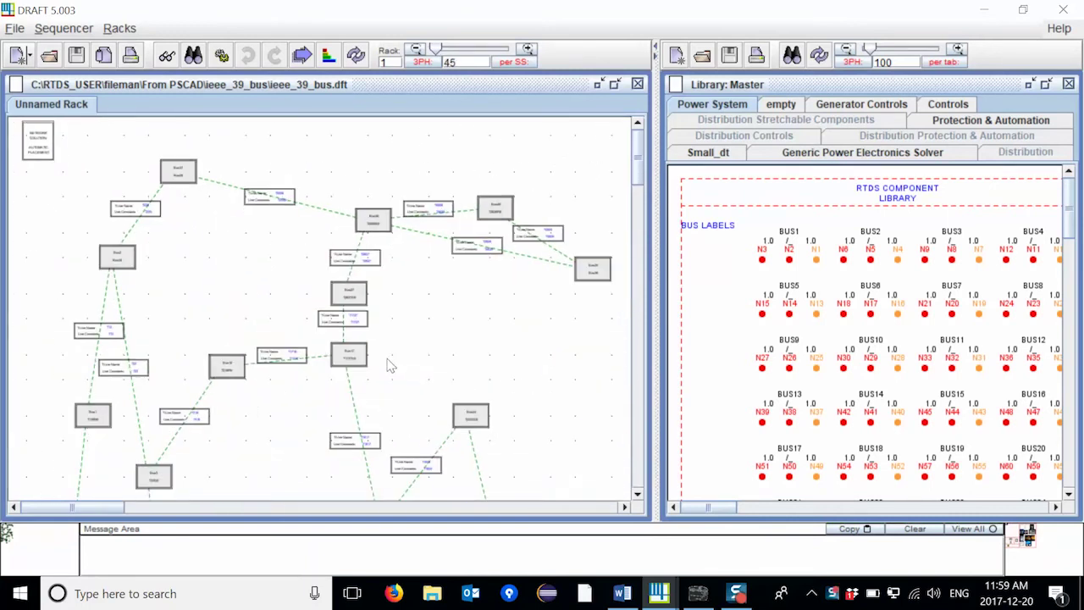
drag(472, 407, 520, 128)
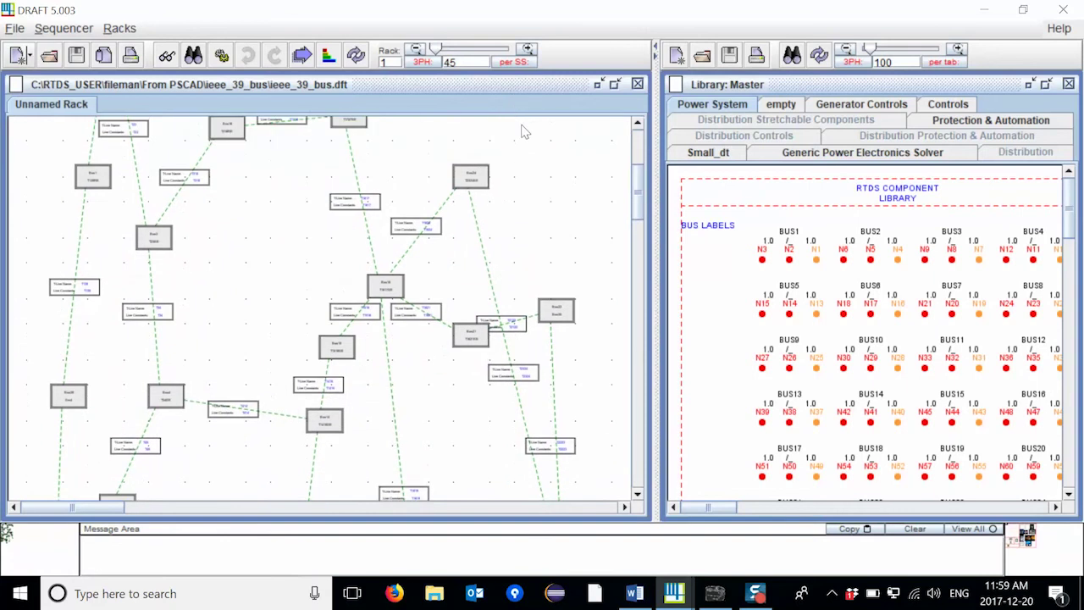
click(655, 59)
scroll(266, 189, up, 6)
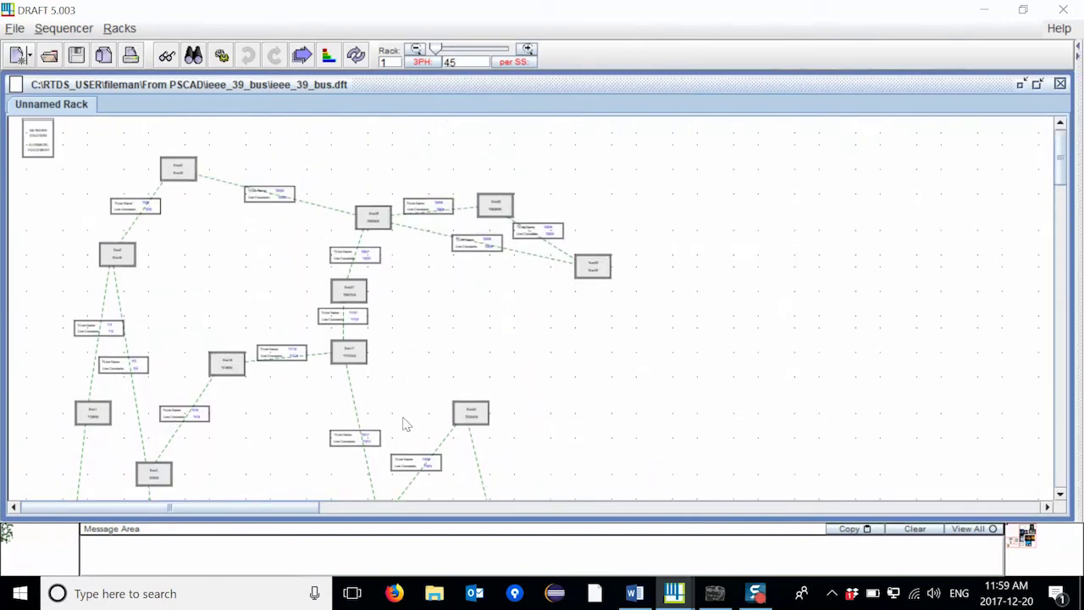
Step: Inspect the Bus37 Bus25 subsystem schematic, then close it
double_click(178, 172)
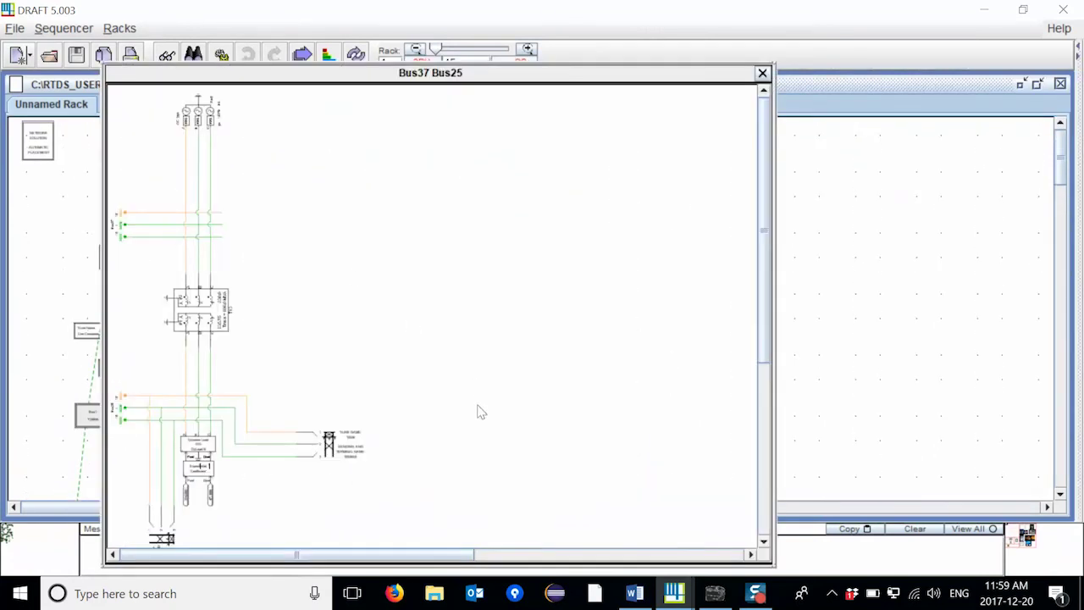
scroll(541, 338, down, 3)
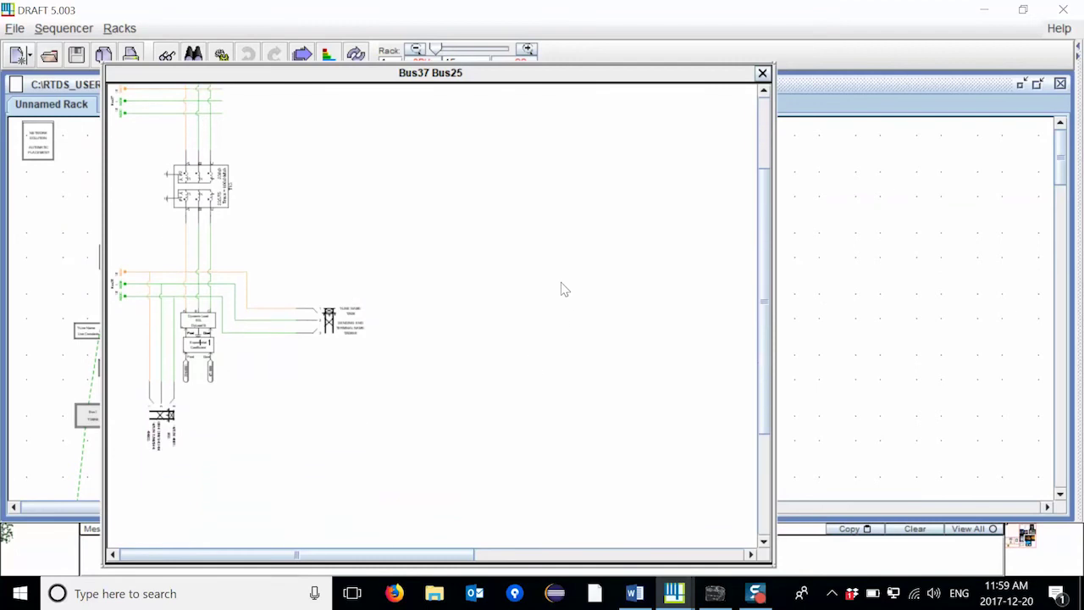
click(762, 73)
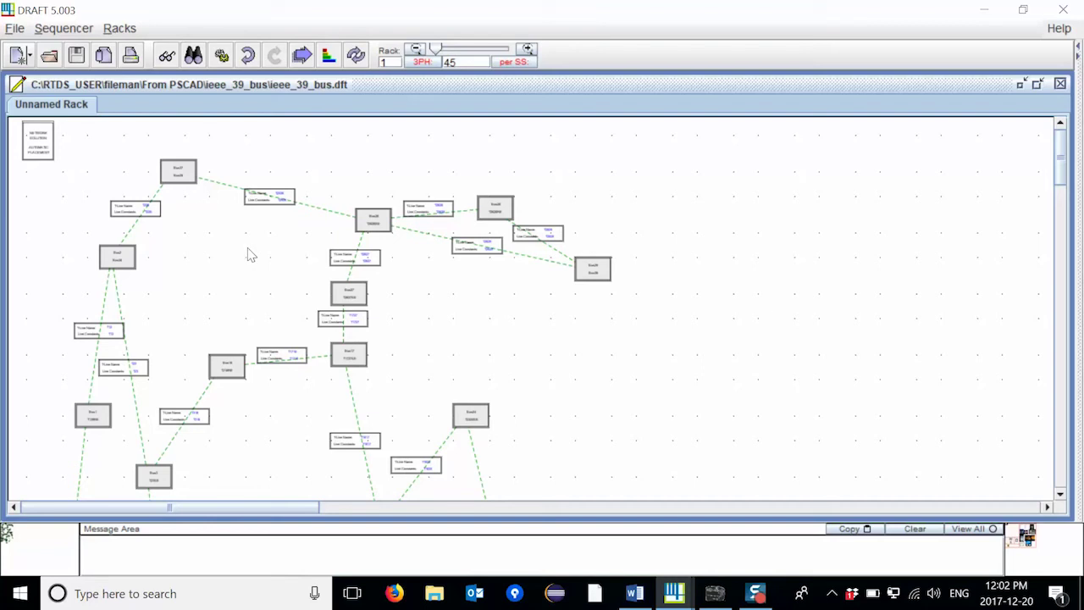
Step: Shift the Bus37 Bus25 box and its neighbouring T-line box slightly right
drag(176, 177, 213, 165)
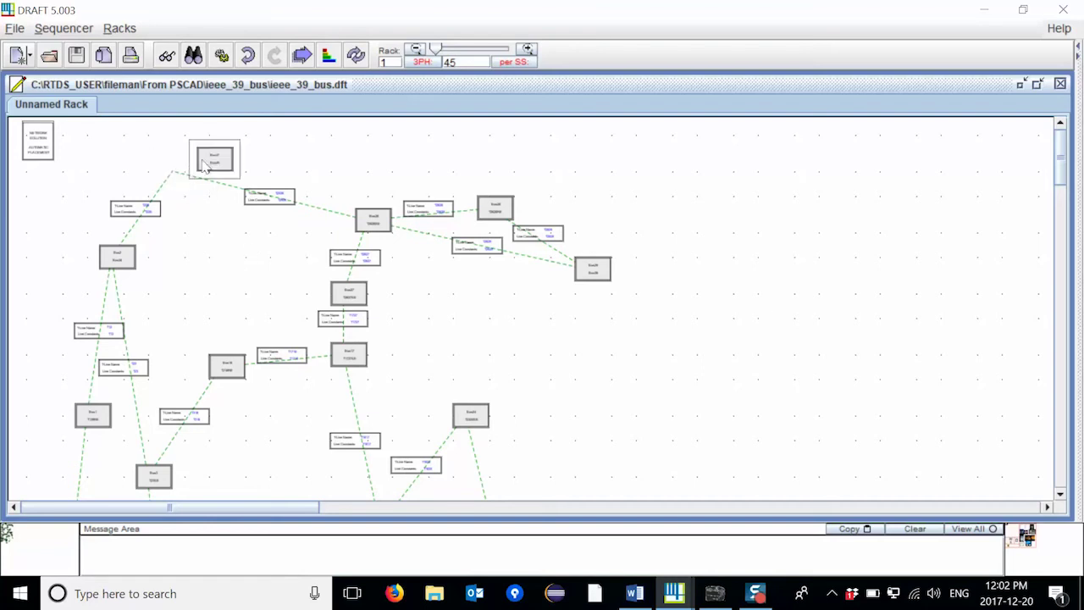
click(216, 165)
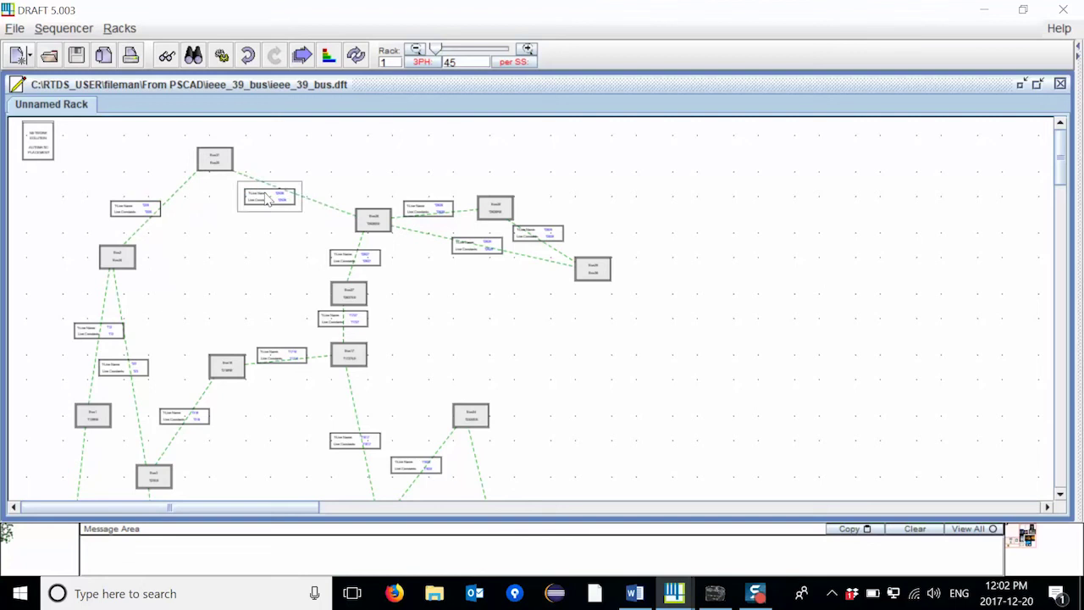
drag(268, 199, 284, 195)
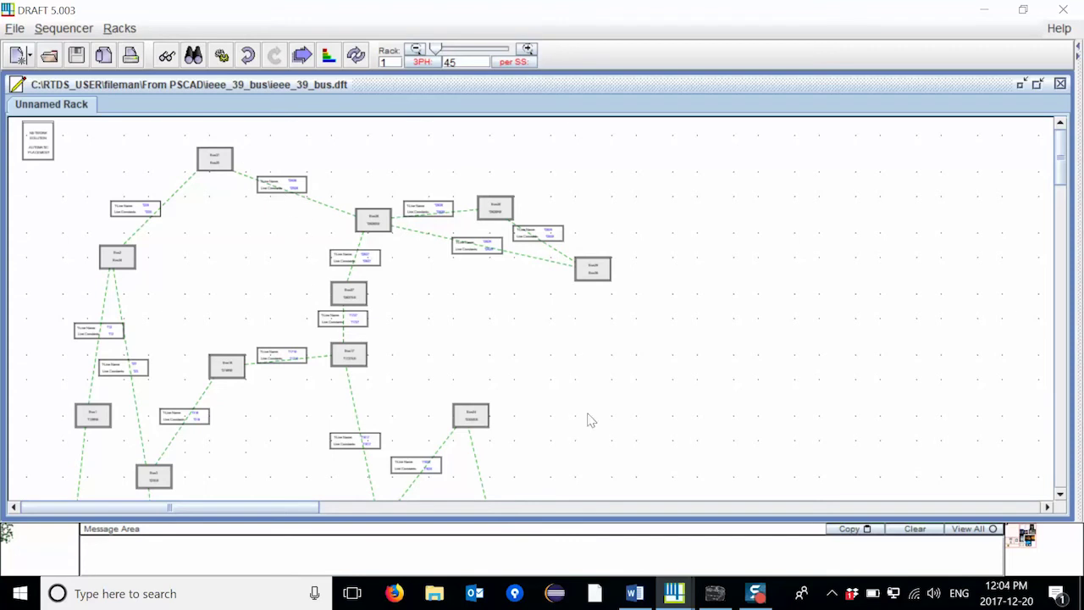
Step: Show the New_IEEE_39_CTfinal overview map and reposition the top-right bus nodes
click(716, 592)
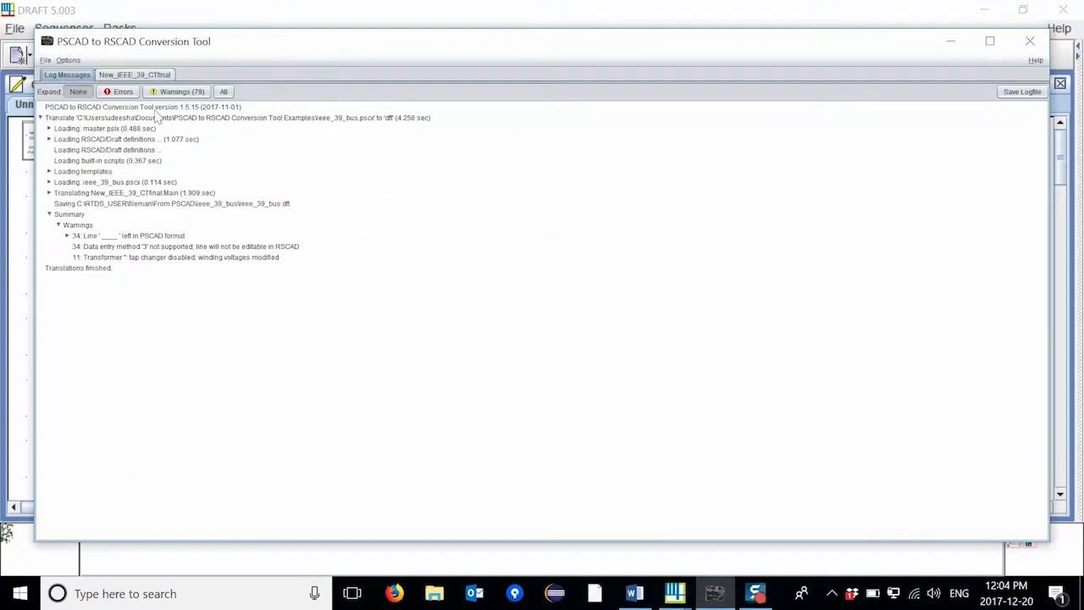
click(146, 75)
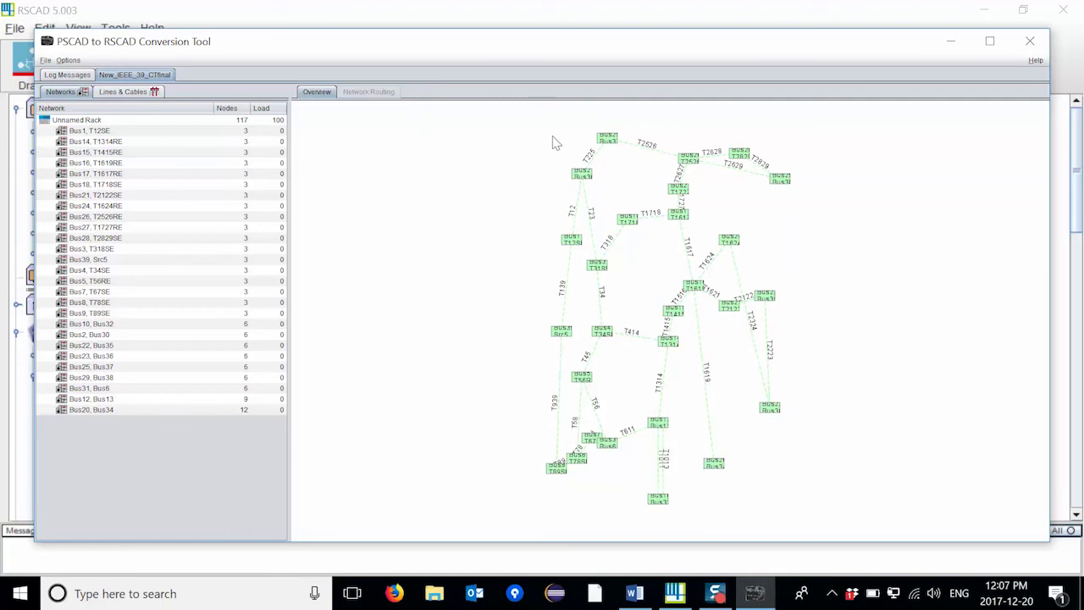
click(780, 181)
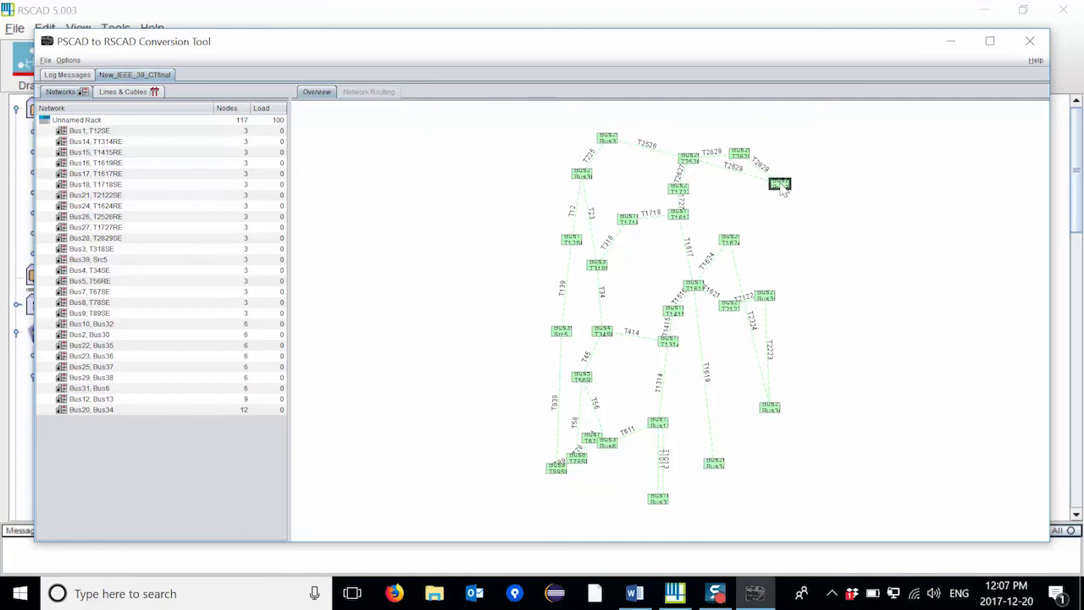
mouse_move(780, 183)
mouse_down()
mouse_move(779, 219)
mouse_move(799, 218)
mouse_move(811, 189)
mouse_move(791, 186)
mouse_up()
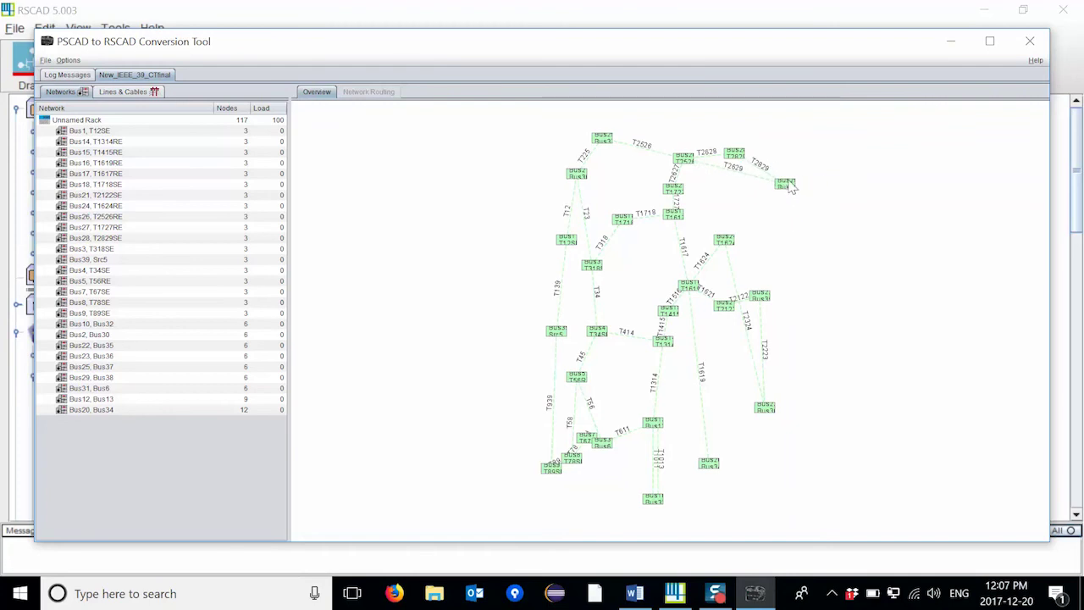
drag(659, 128, 833, 254)
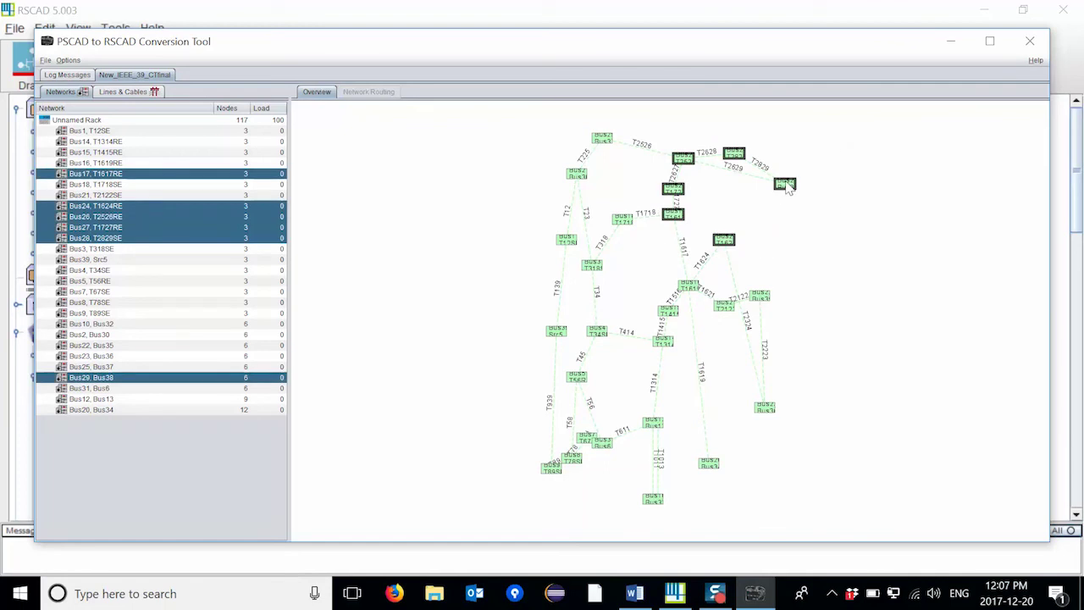
mouse_move(787, 188)
mouse_down()
mouse_move(799, 205)
mouse_move(848, 215)
mouse_move(861, 176)
mouse_move(790, 158)
mouse_move(800, 199)
mouse_up()
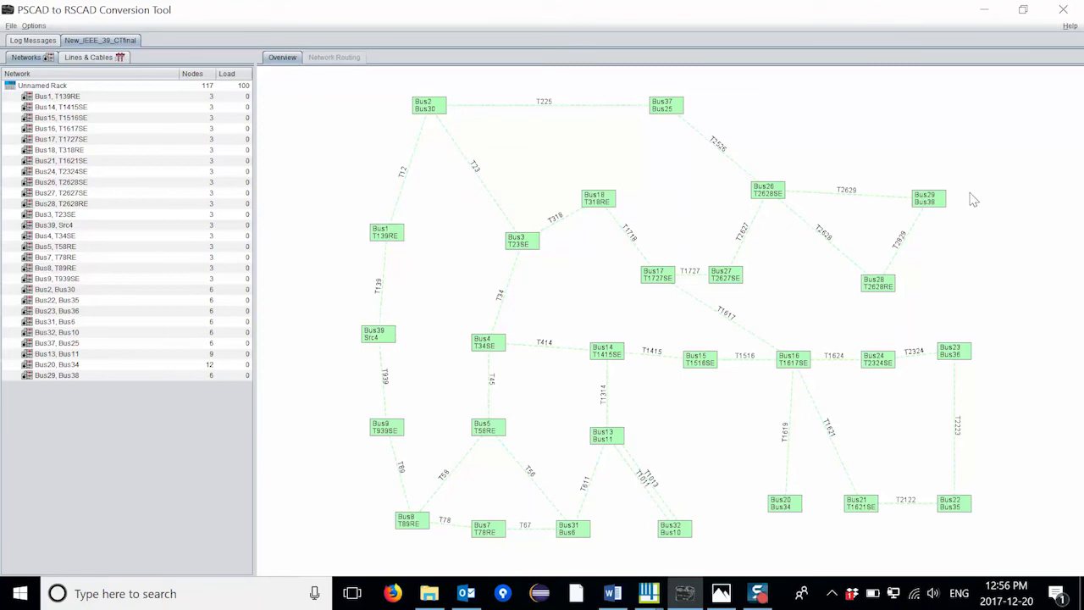
Step: Move the Bus29, Bus38 network out of the Networks list into a new rack
click(938, 202)
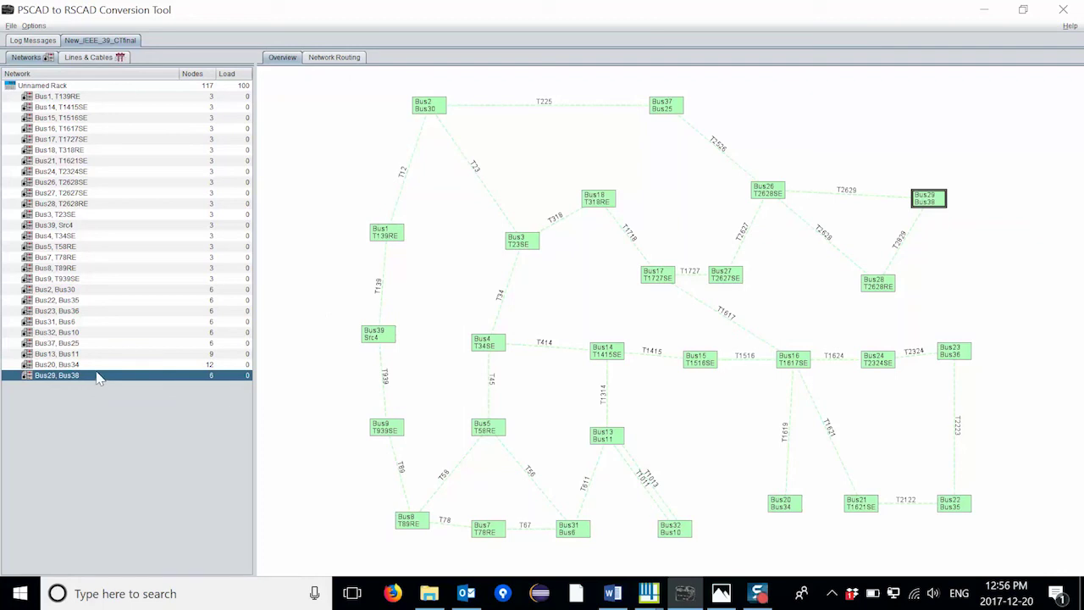
drag(99, 379, 115, 387)
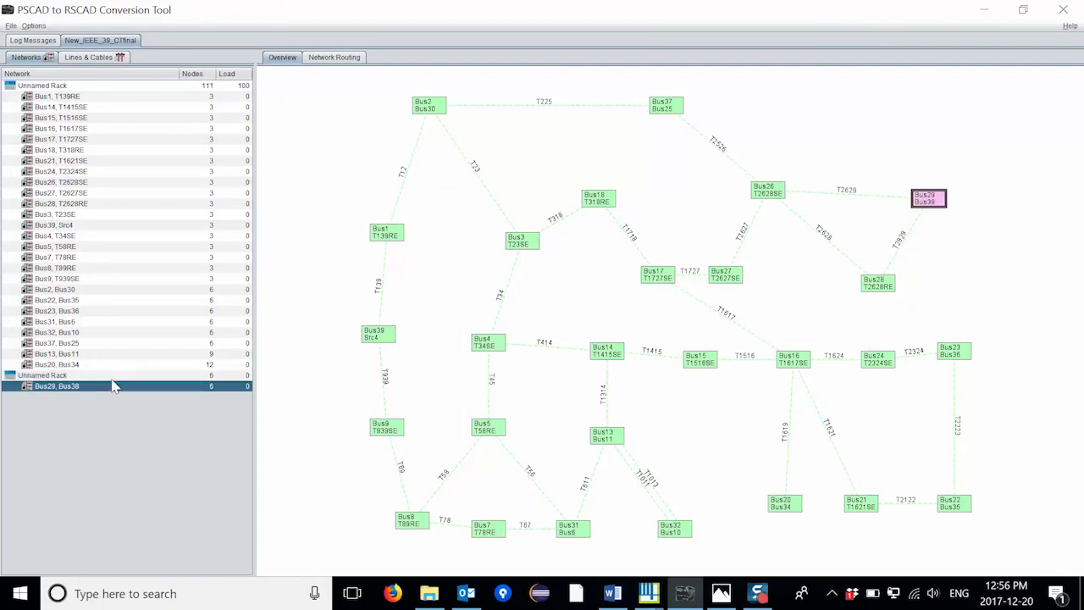
Step: Select the right-side buses plus Bus20, Bus21 and Bus22, and move them into the second rack
click(624, 94)
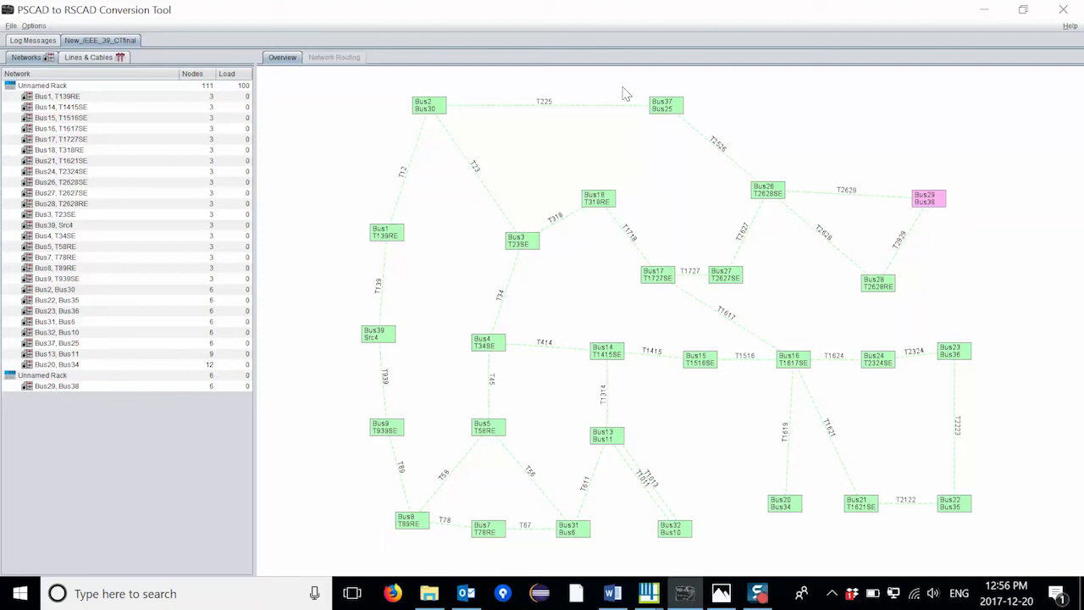
drag(624, 93, 1003, 421)
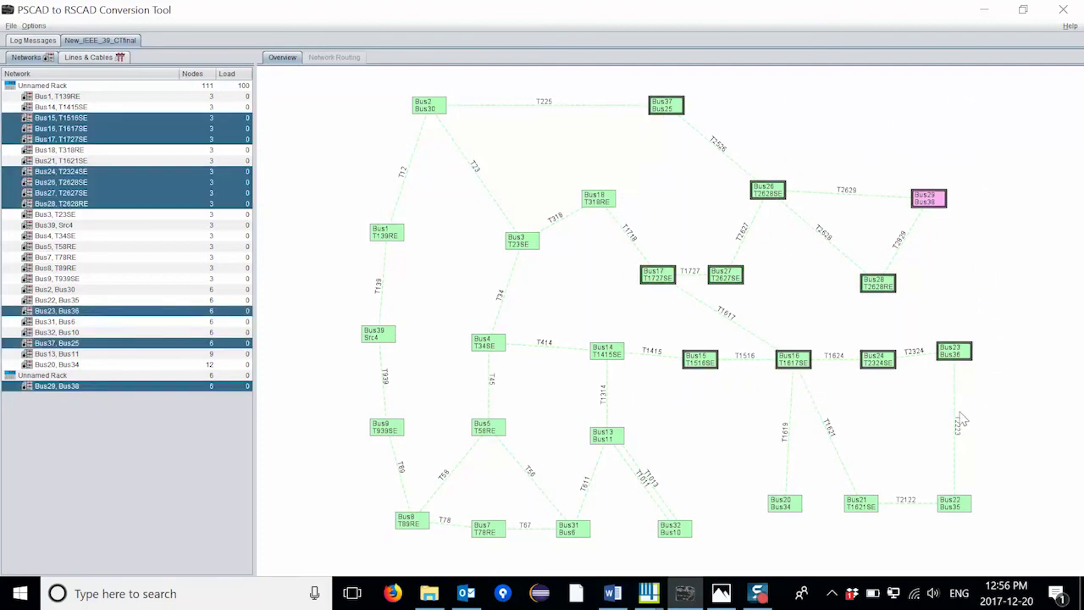
ctrl+click(792, 505)
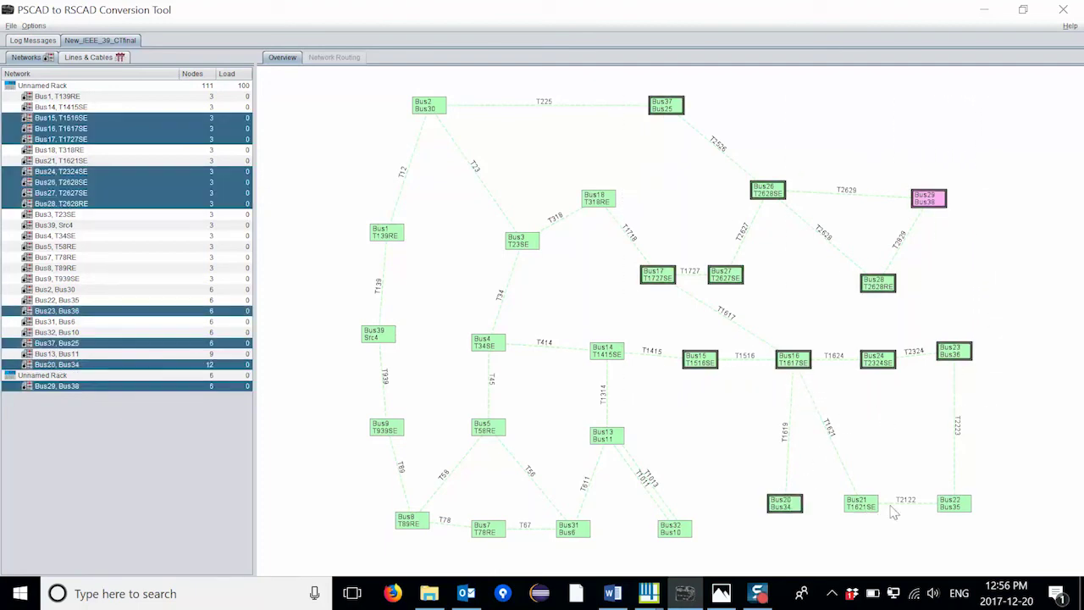
ctrl+click(874, 504)
ctrl+click(944, 506)
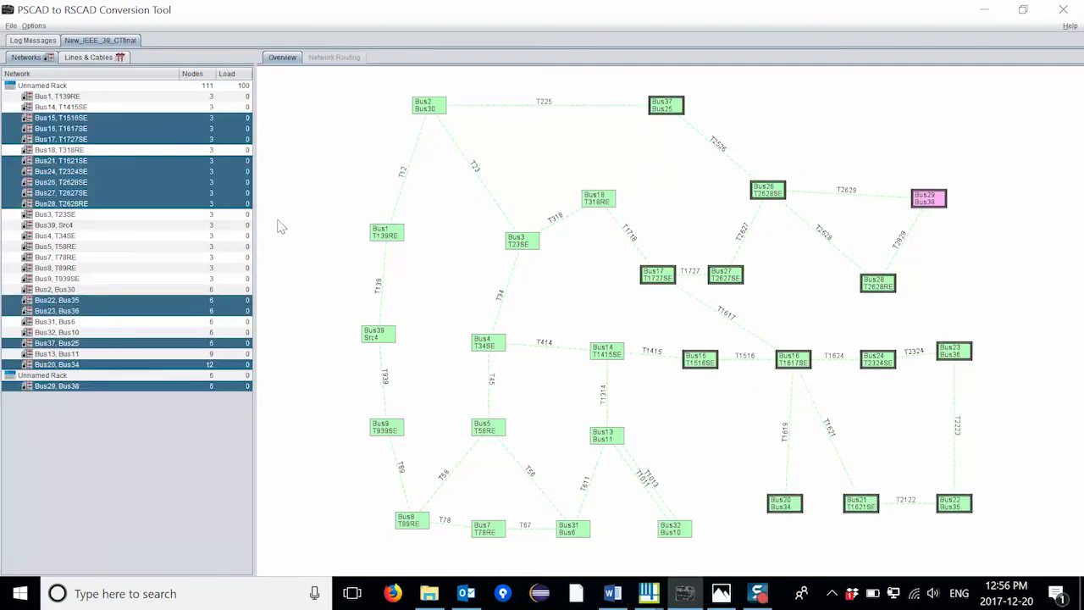
drag(131, 179, 155, 196)
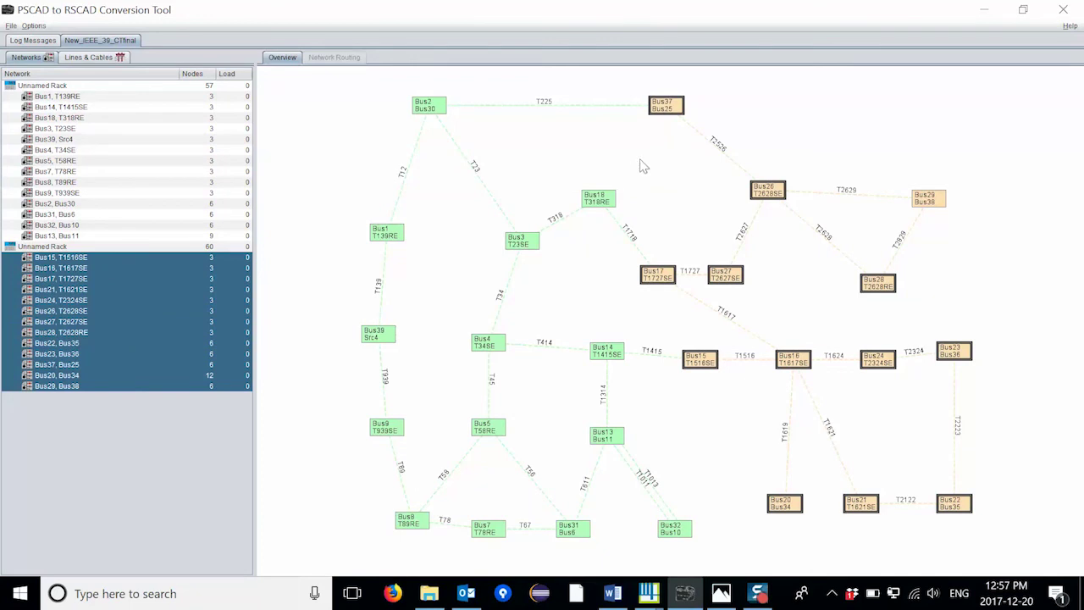
Step: Drag Bus17, T1727SE from the second Unnamed Rack back into the first
click(702, 142)
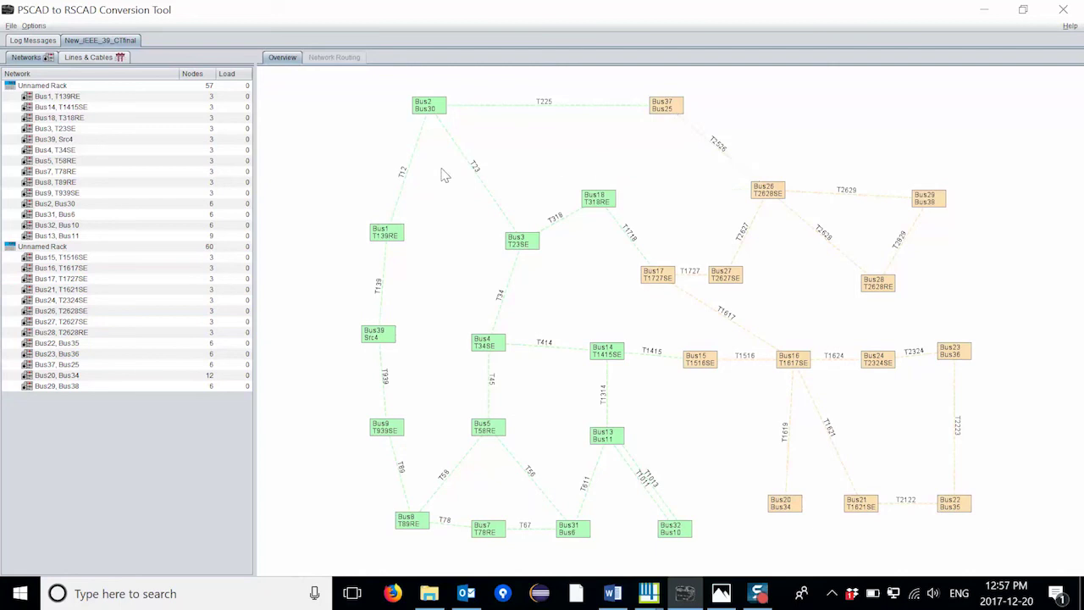
click(87, 280)
drag(89, 288, 96, 244)
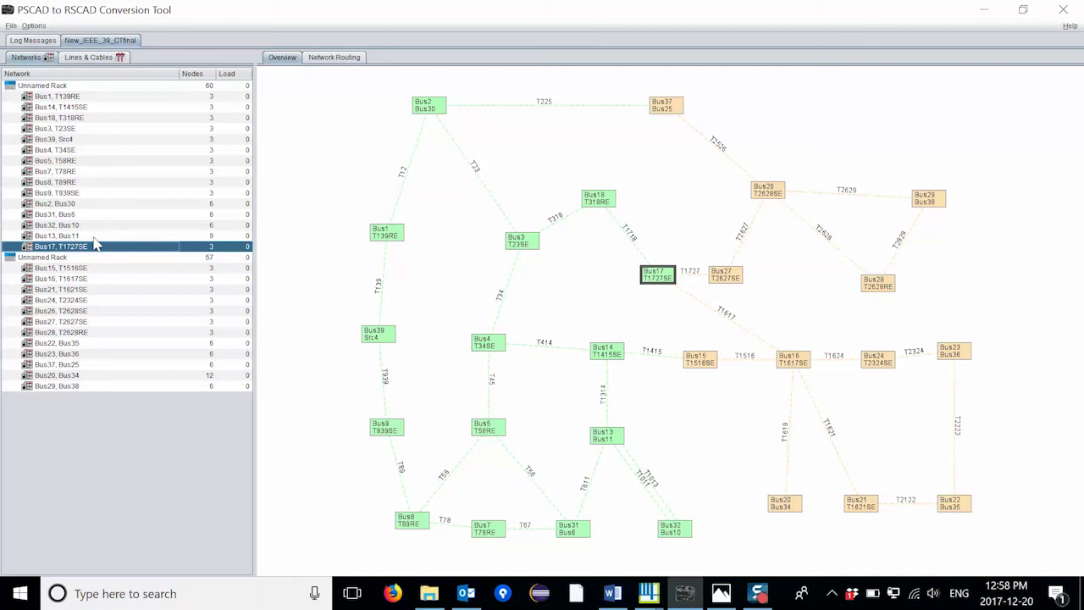
Step: In Lines & Cables, assign line T1617 to the first rack
click(114, 59)
click(46, 333)
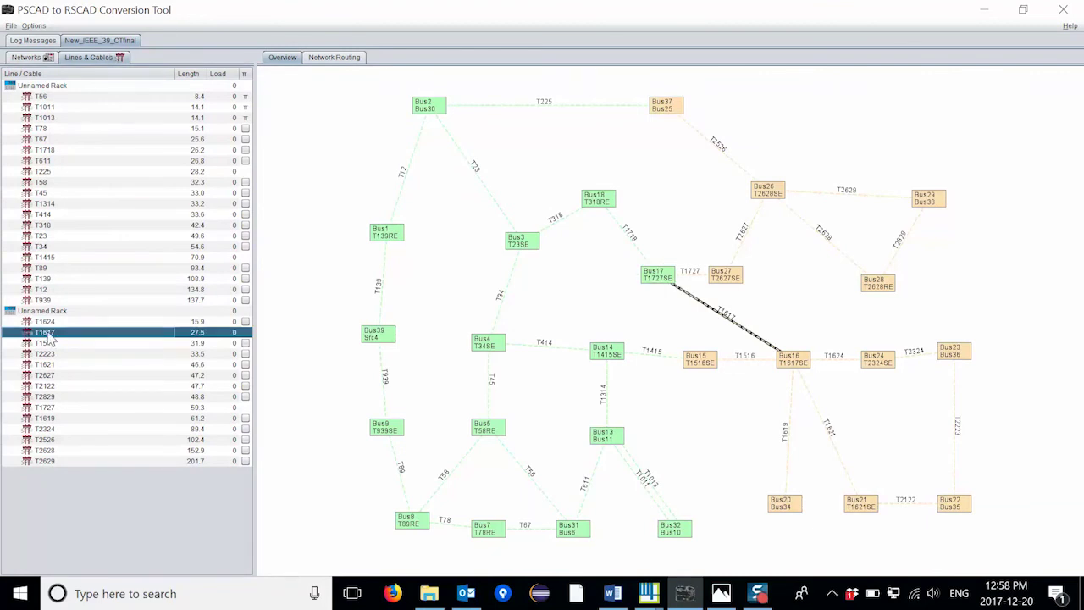
drag(48, 336, 75, 310)
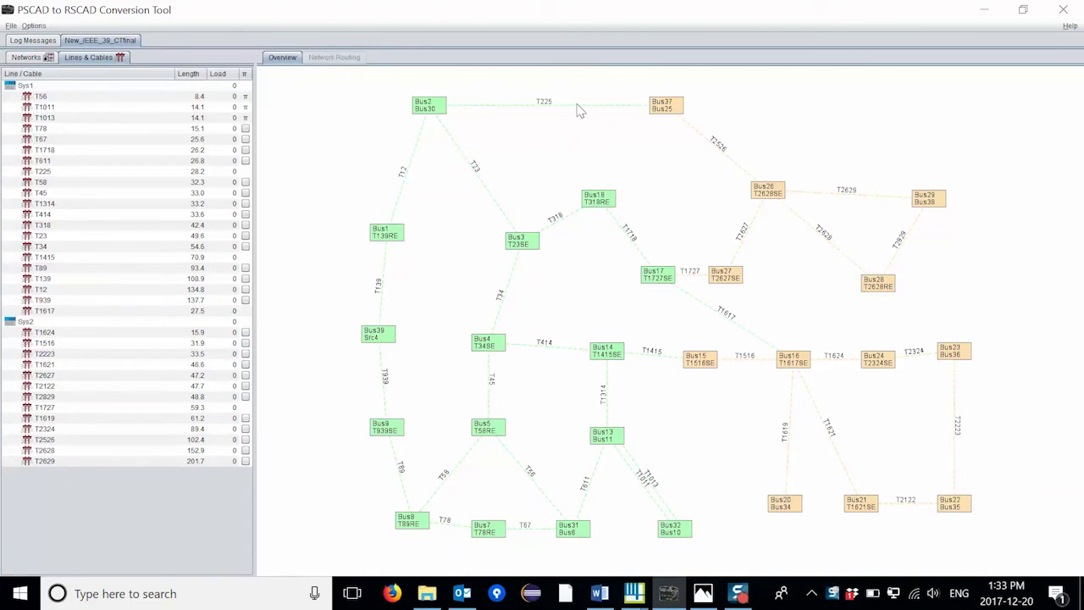
Step: Highlight lines T225, T1727, T1617 and T1415 on the map to inspect them
click(579, 106)
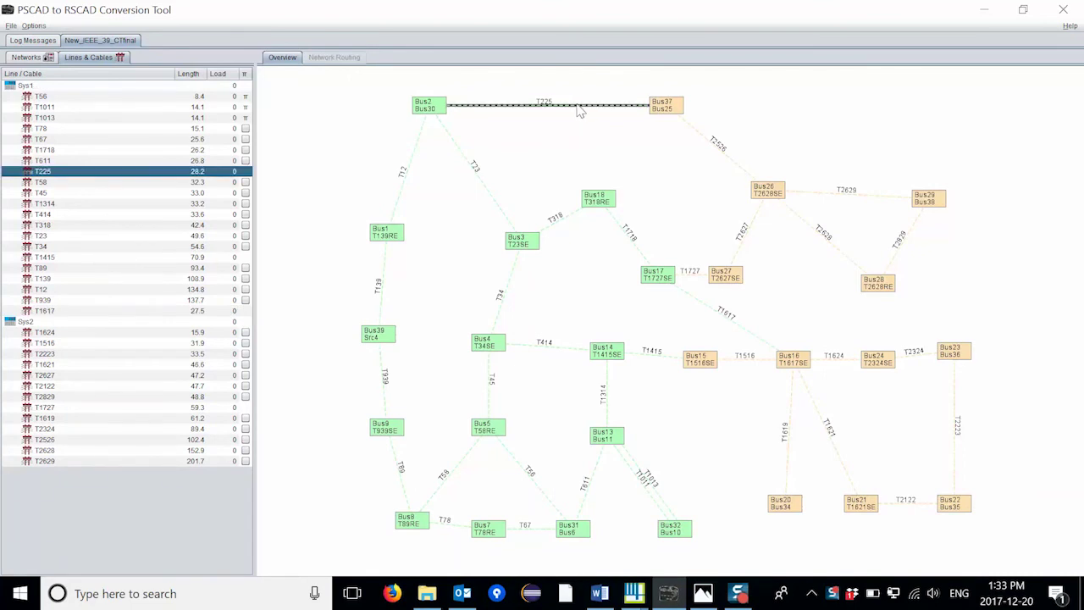
click(693, 276)
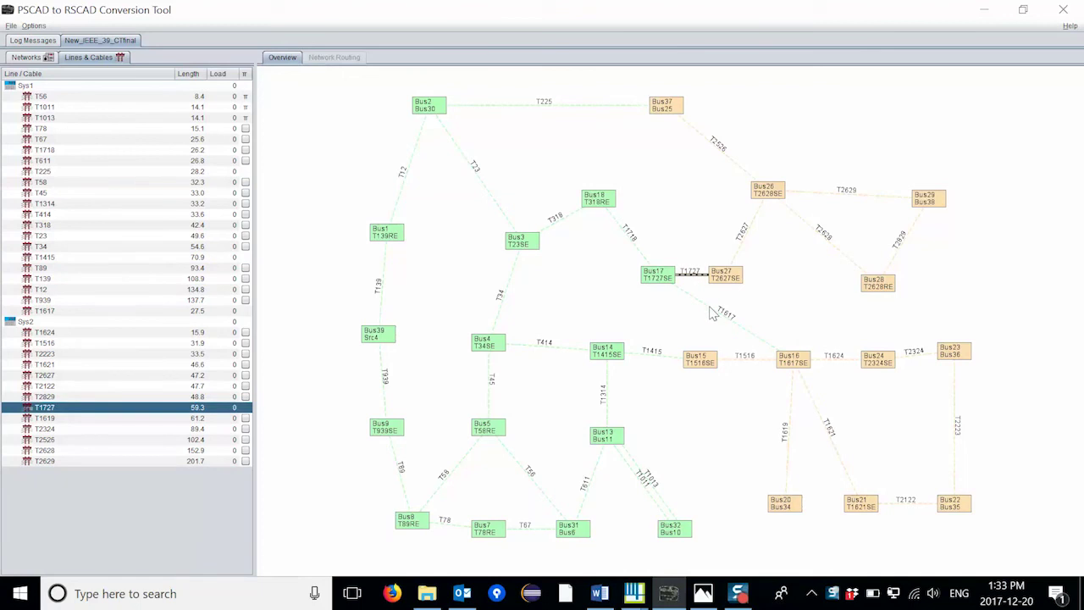
click(713, 308)
click(654, 355)
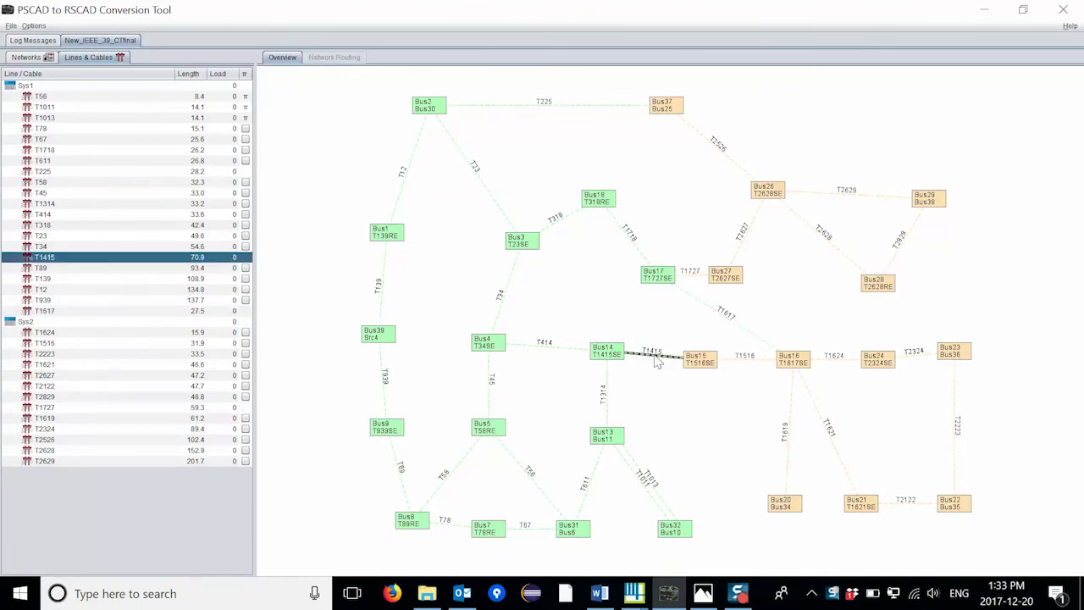
Step: Save the split case and bring ieee_39_bus.dft up in RSCAD Draft
click(11, 25)
click(28, 65)
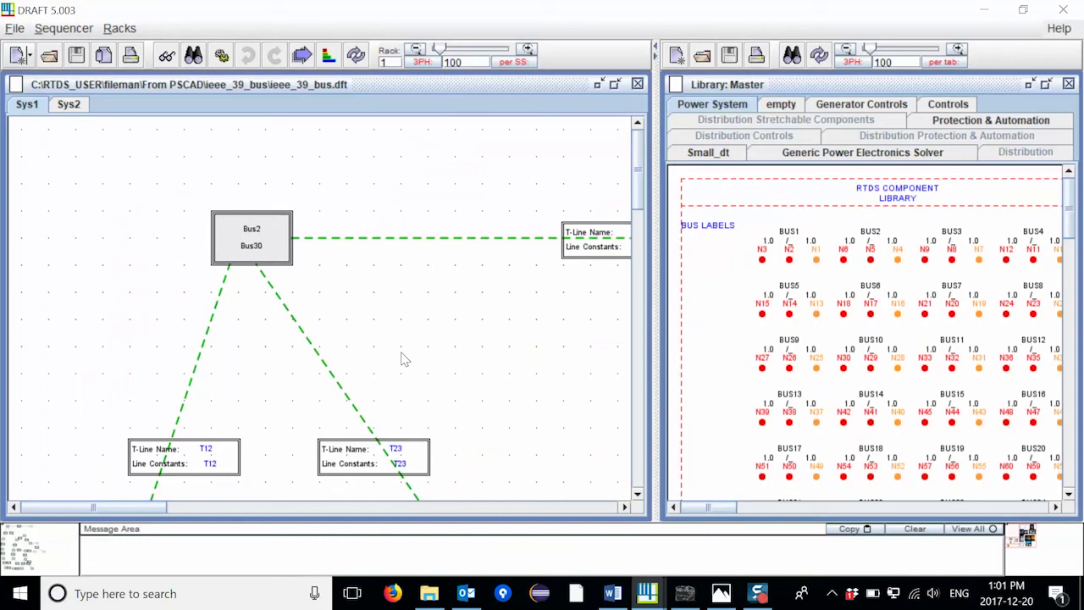
scroll(432, 353, down, 3)
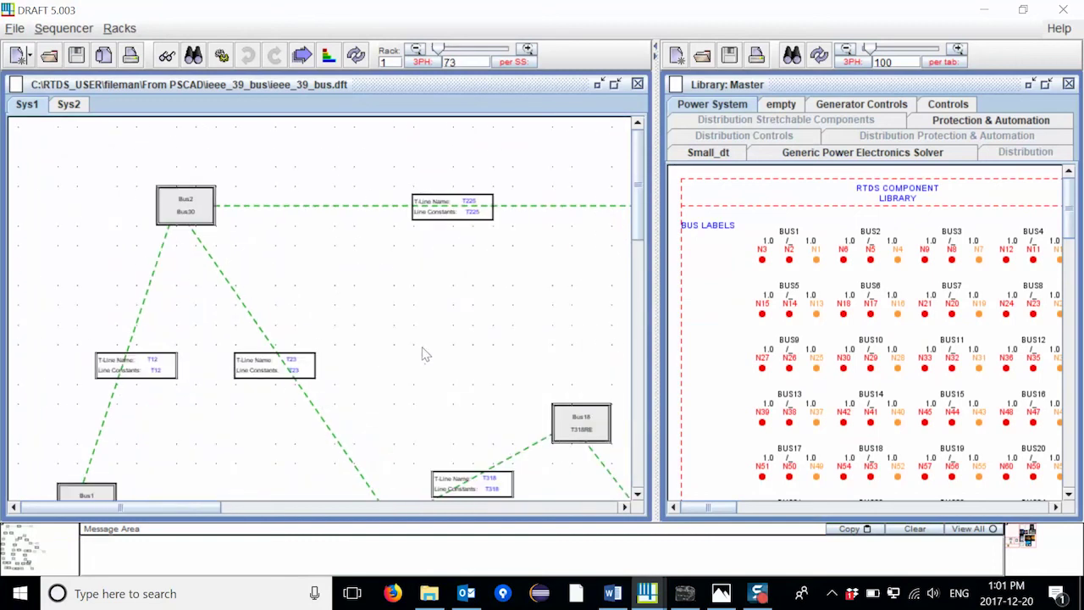
Step: Collapse the Library panel so the Sys1 diagram fills the window, then zoom and pan to check its Sys2 boundary boxes
click(655, 56)
scroll(645, 326, down, 2)
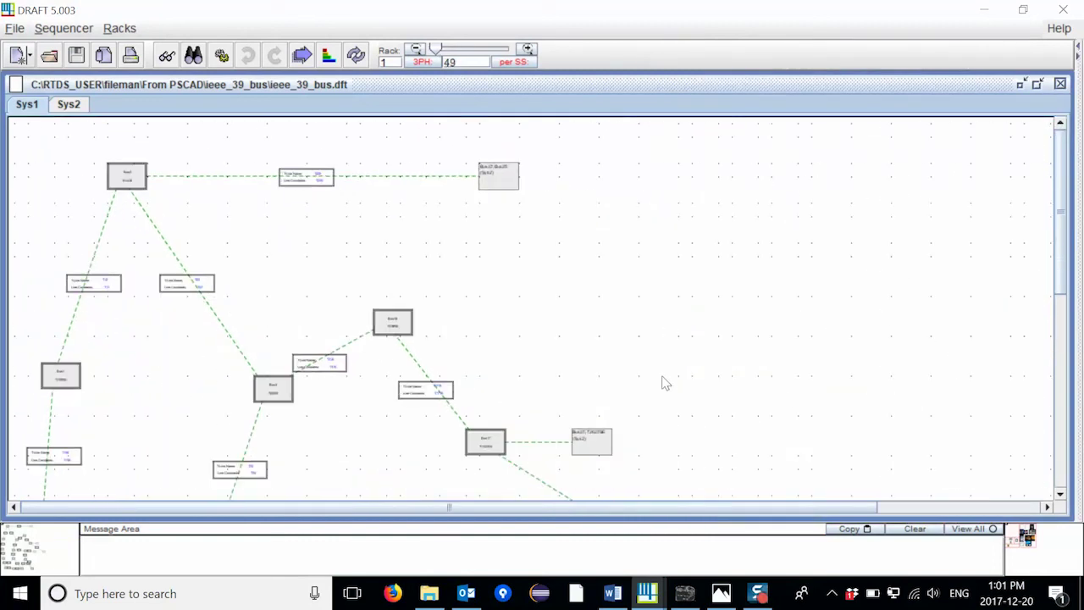
scroll(664, 383, down, 2)
drag(634, 415, 643, 375)
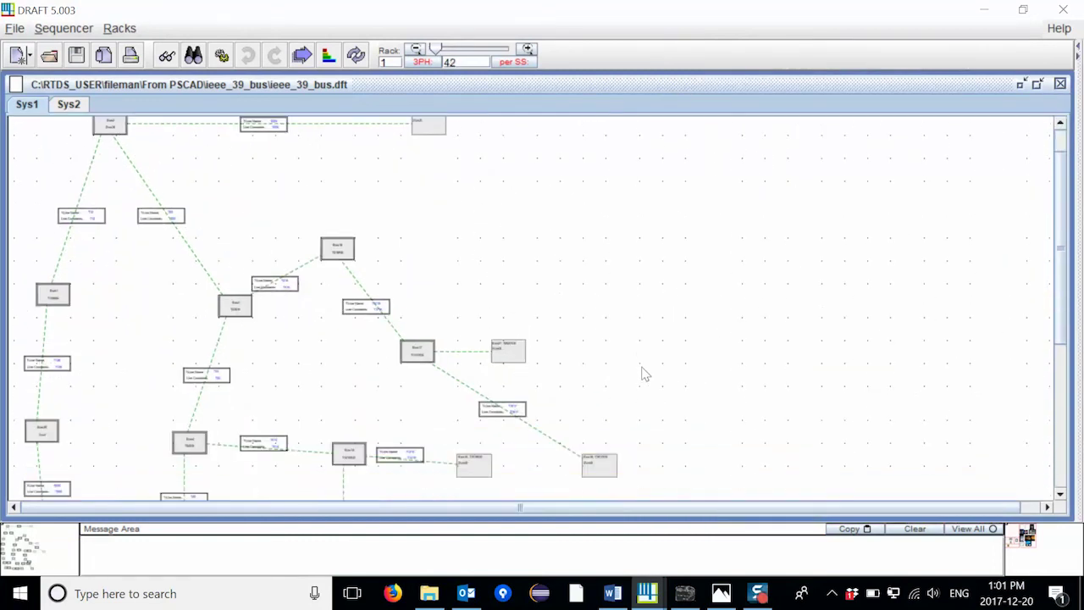
scroll(641, 371, down, 1)
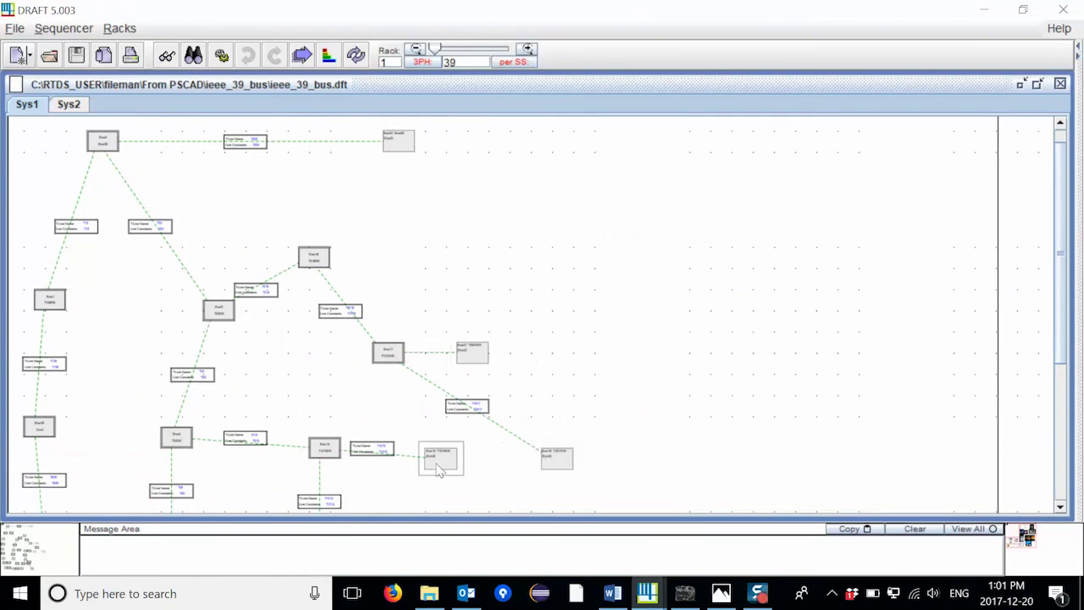
scroll(411, 472, up, 3)
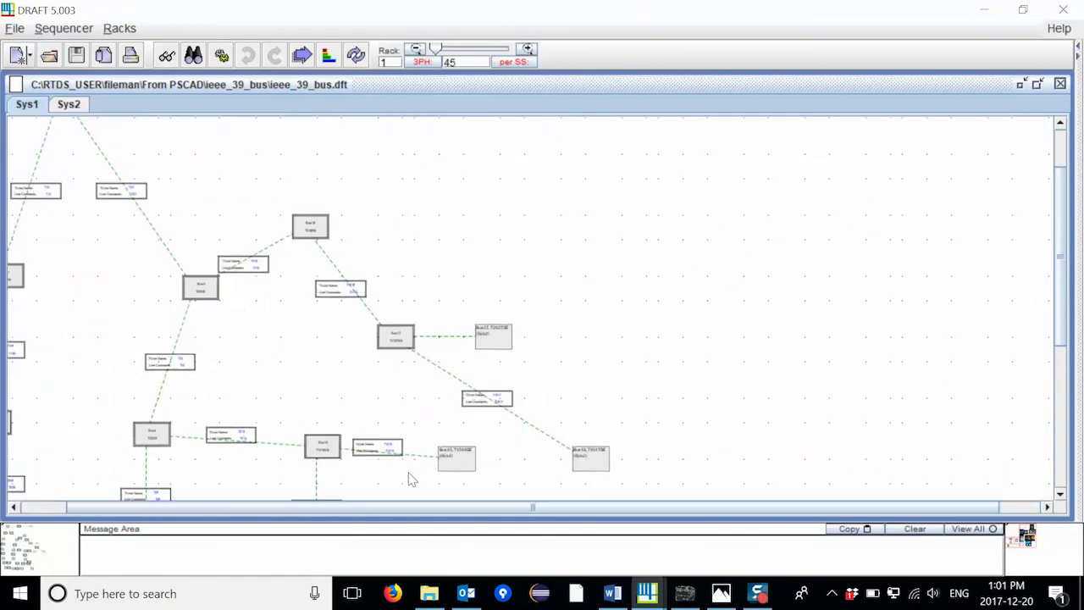
scroll(409, 479, up, 8)
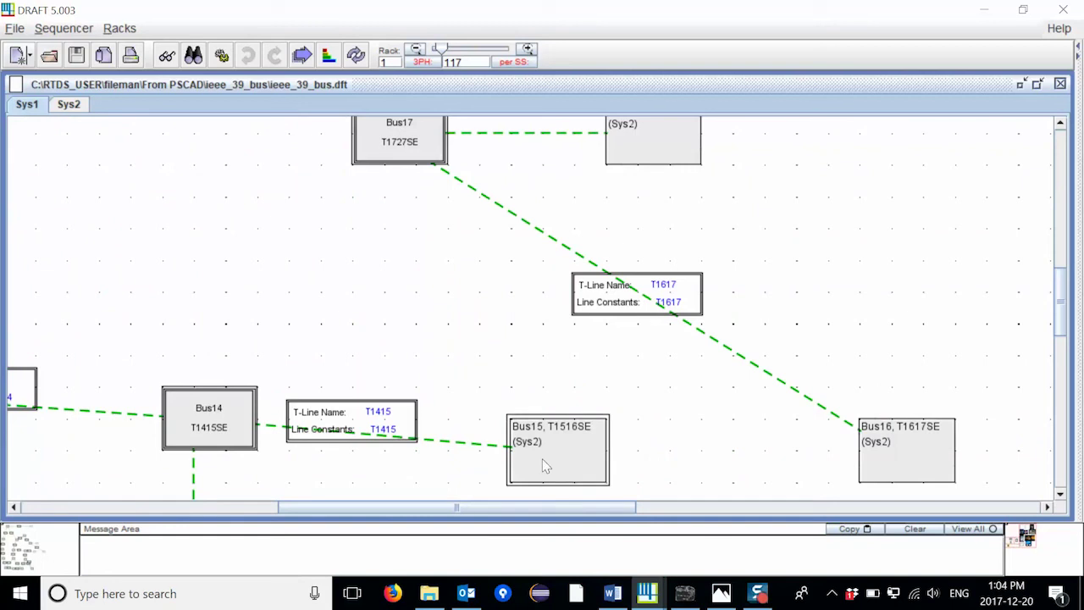
Step: Switch to the Sys2 rack's diagram and review its lower buses, including Bus37 and Bus25 at the Sys1 boundary box
click(69, 105)
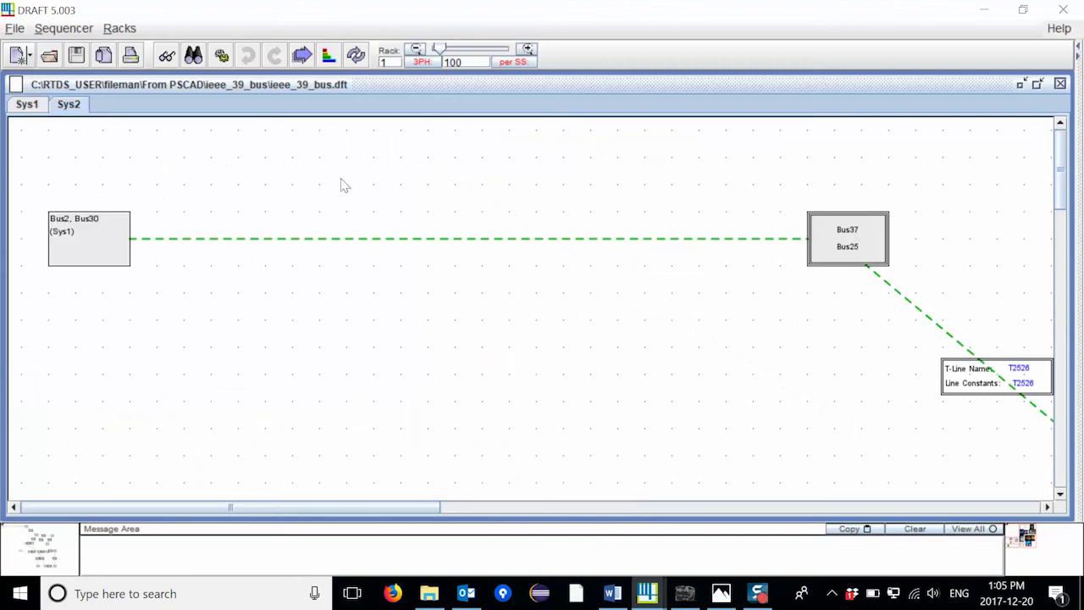
scroll(220, 282, down, 3)
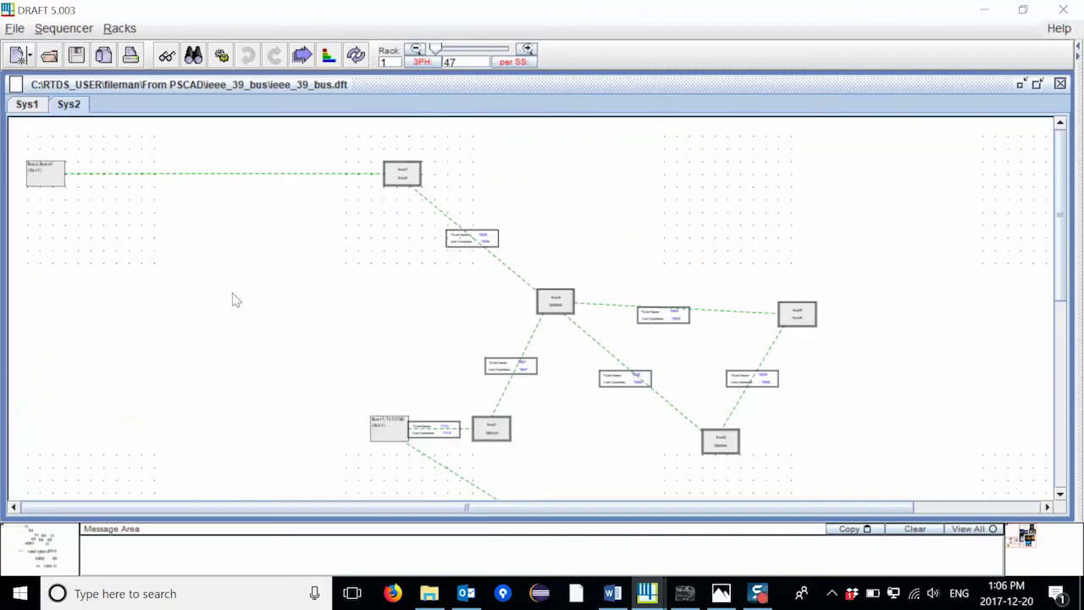
drag(262, 418, 286, 118)
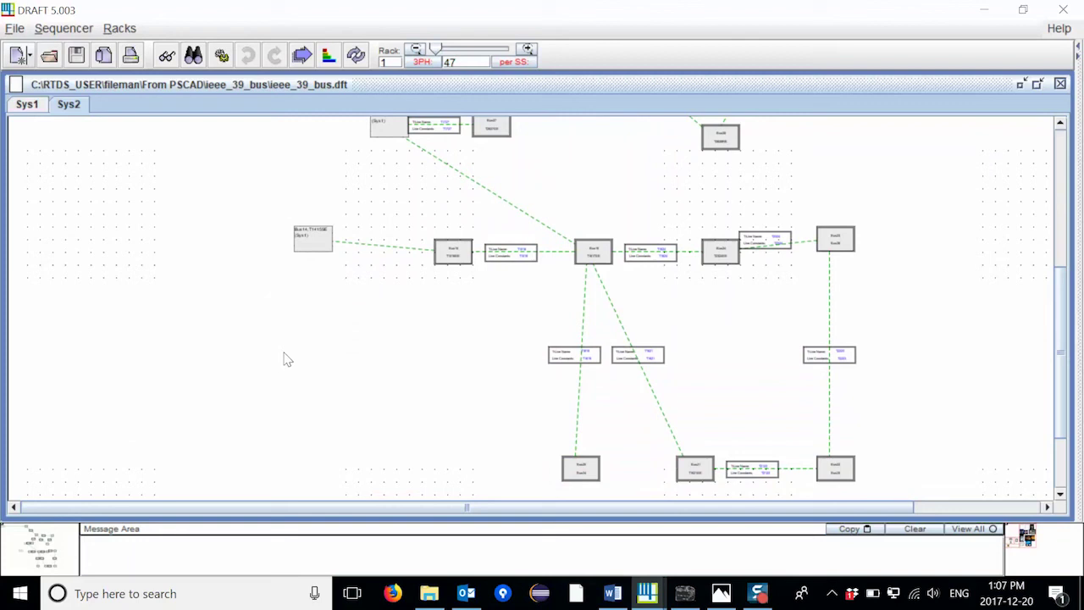
scroll(291, 347, down, 1)
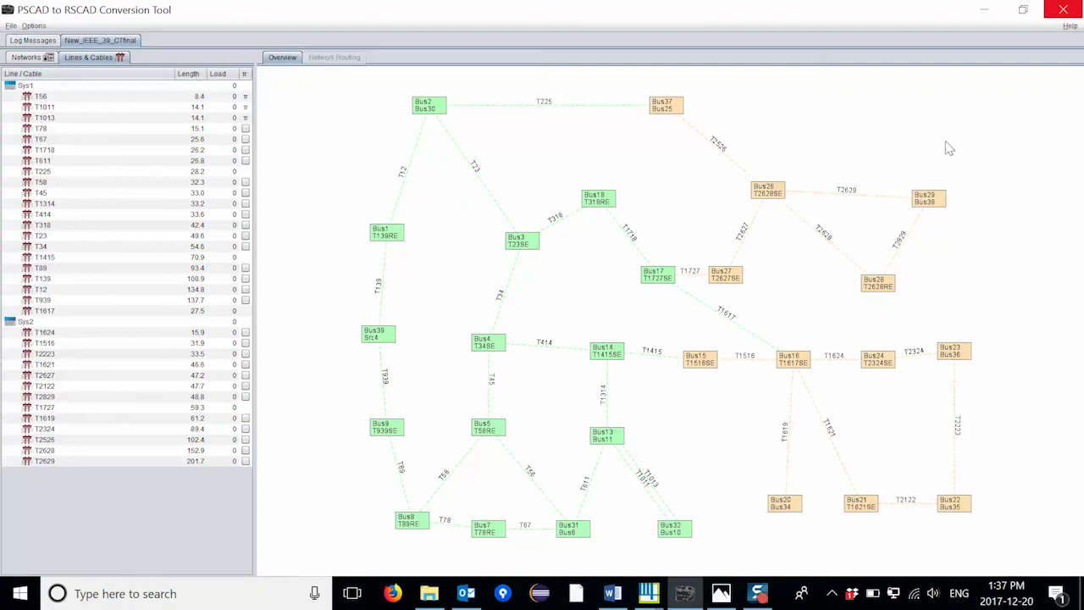
Step: Open the converter's Users' Guide, PS2RSUsersGuide.pdf, from the Help menu
click(1071, 26)
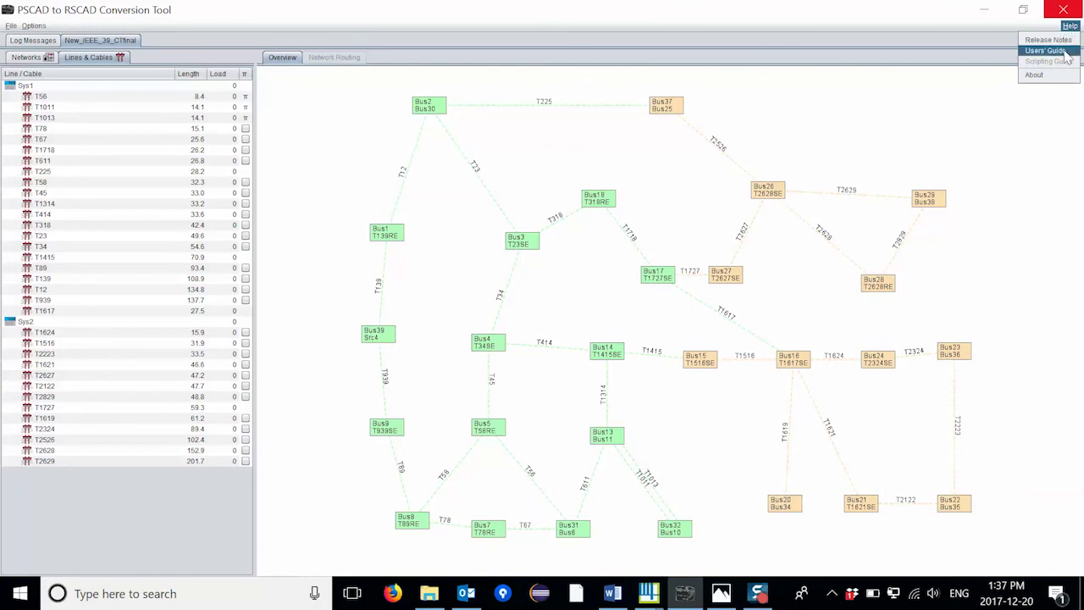
click(1066, 53)
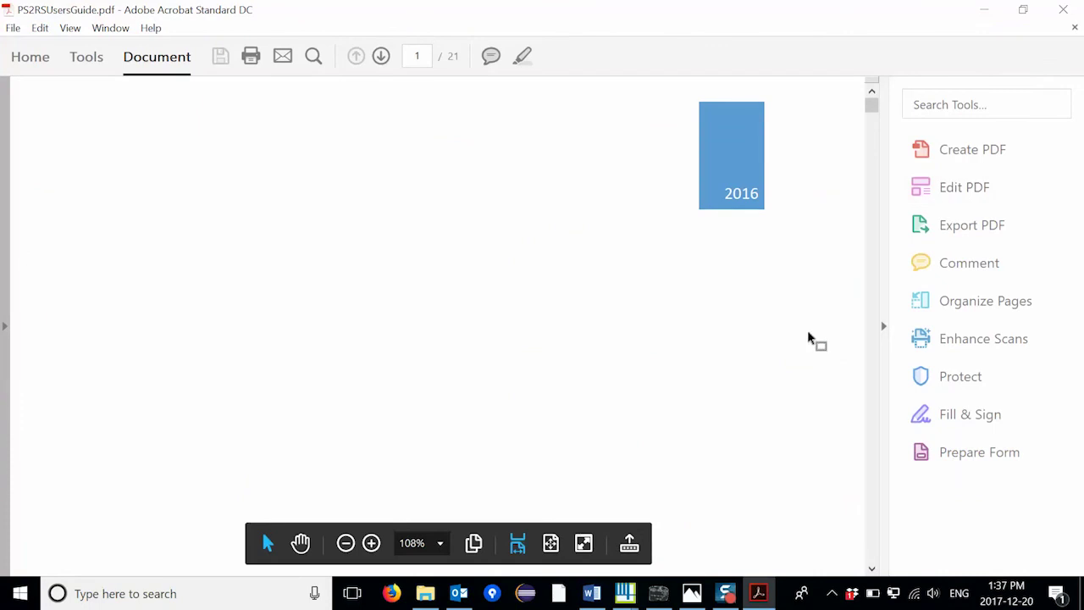
Step: Show one full page at a time and page through the guide from the contents to page 20 of 21
click(550, 543)
scroll(789, 343, down, 2)
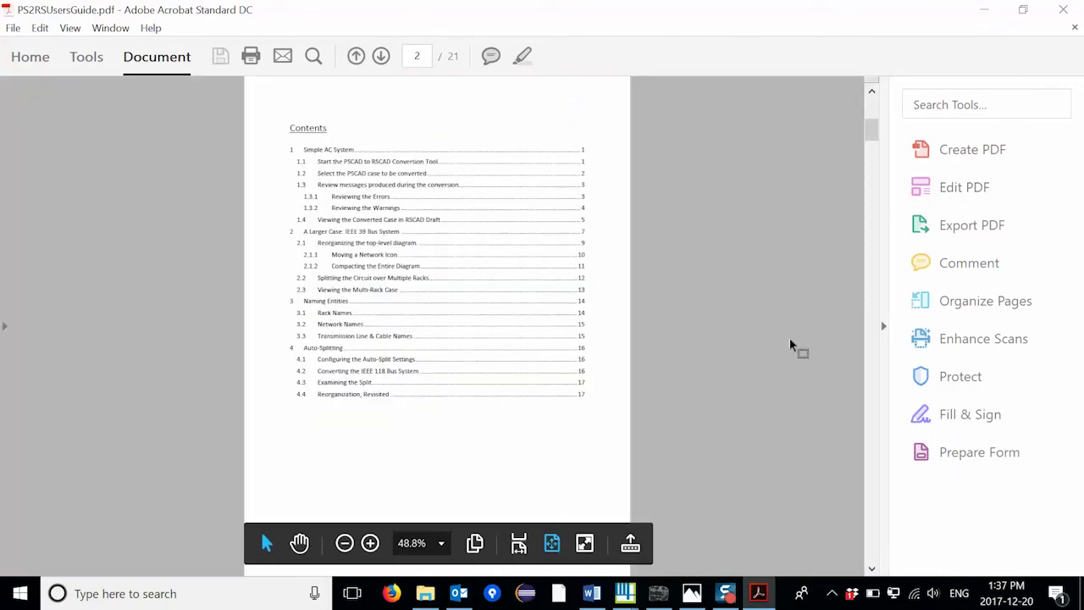
scroll(789, 342, down, 6)
scroll(790, 347, down, 12)
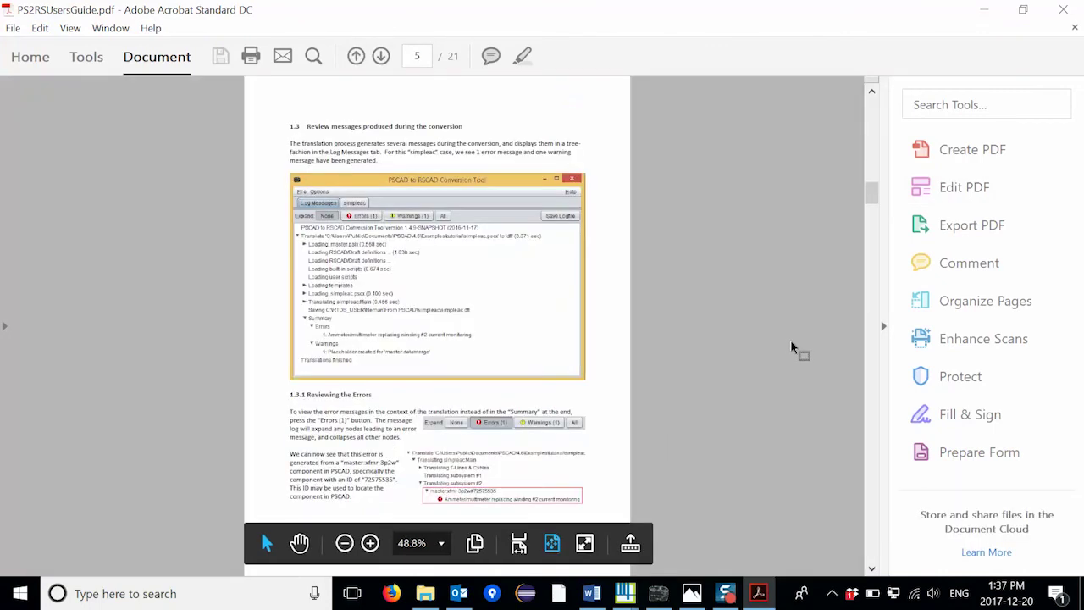
scroll(790, 348, down, 9)
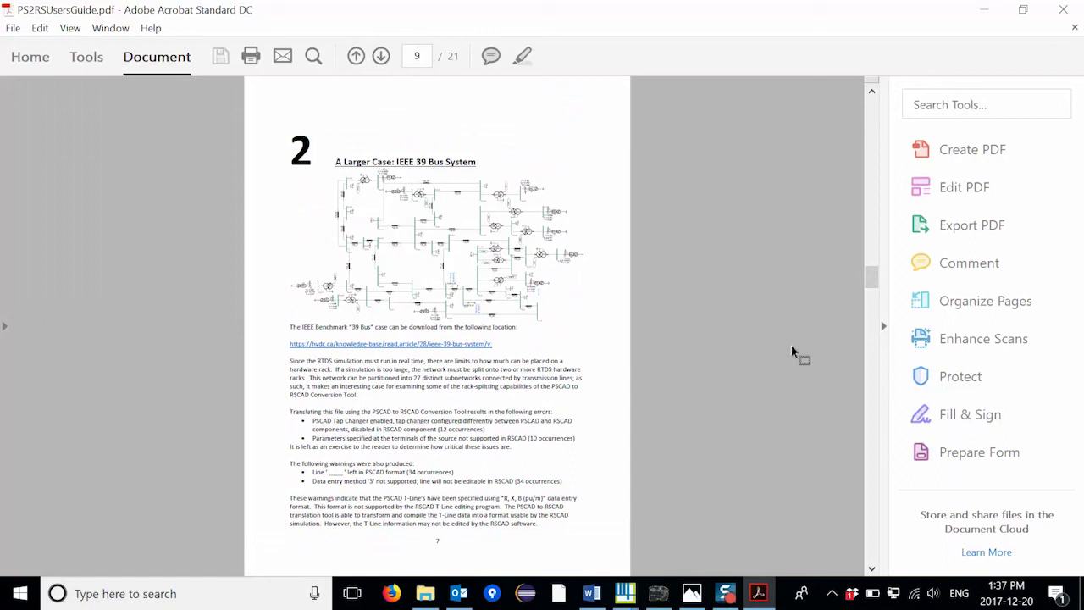
scroll(791, 353, down, 3)
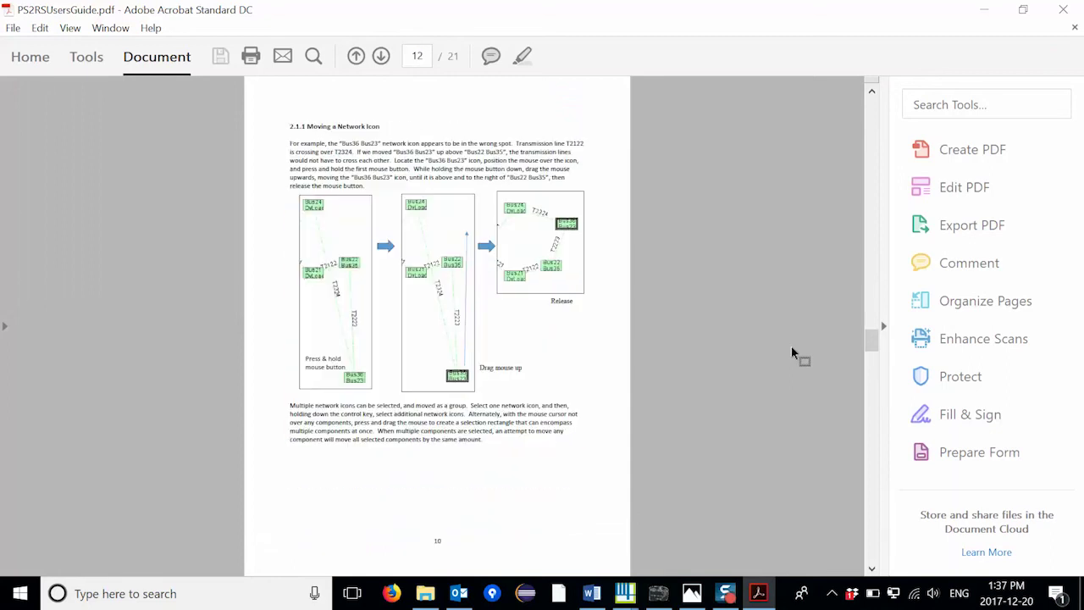
scroll(791, 347, down, 6)
scroll(791, 347, down, 12)
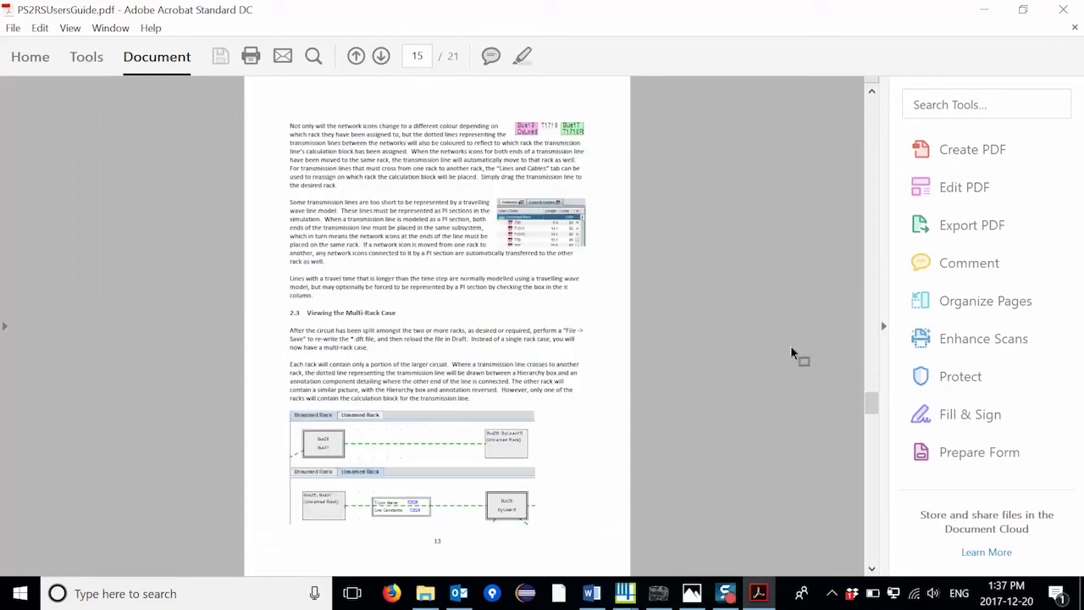
scroll(793, 349, down, 9)
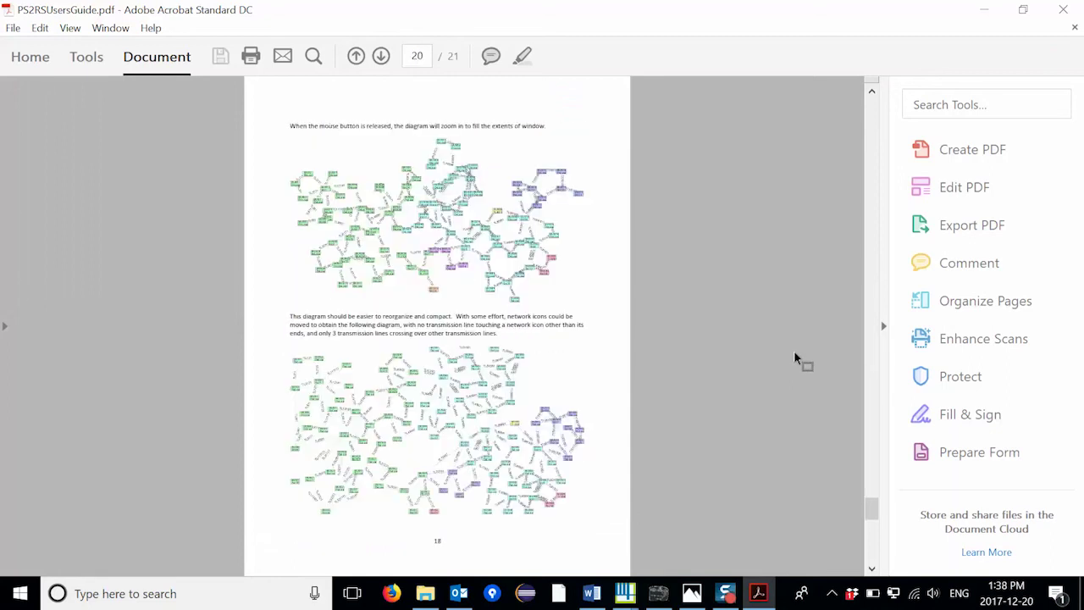